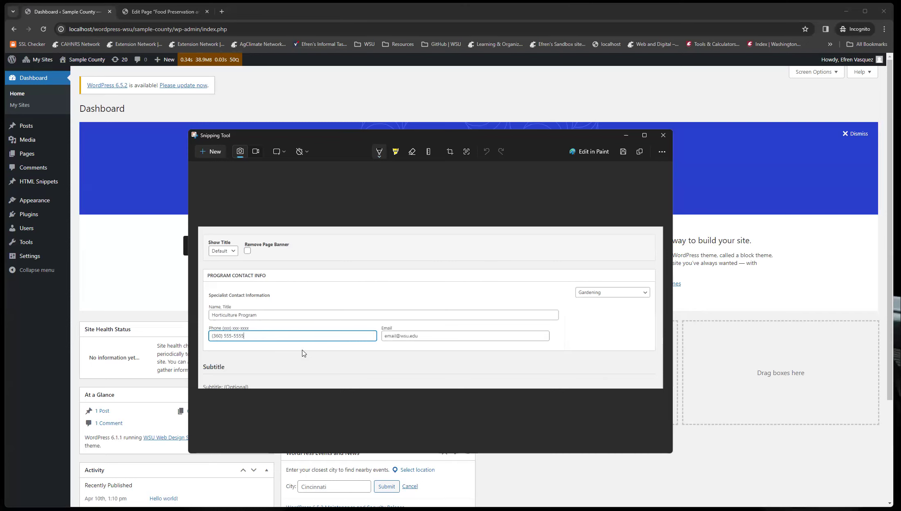
Close the Snipping Tool and start a new HTML snippet.
left_click(629, 137)
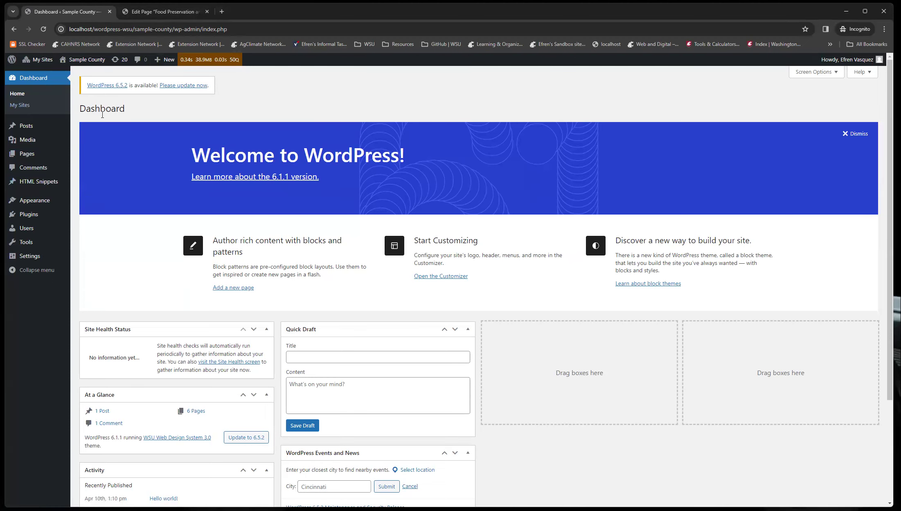
left_click(39, 185)
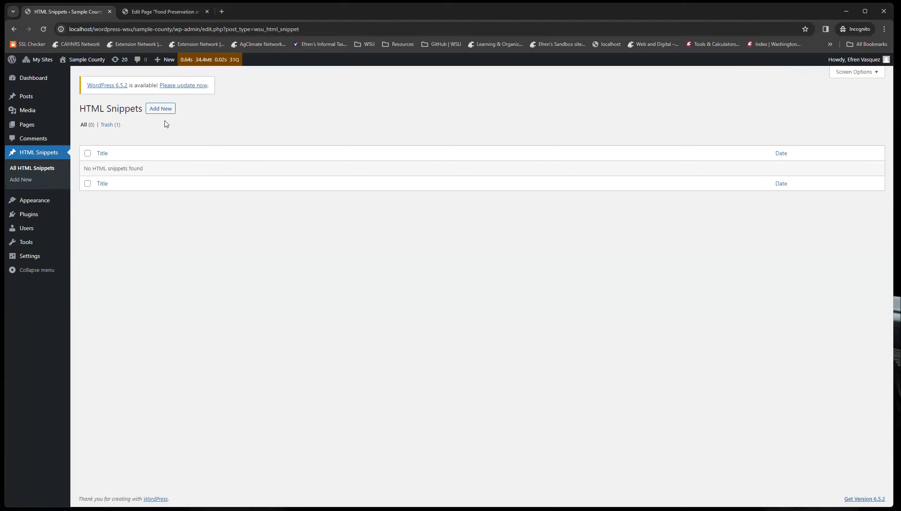
left_click(156, 108)
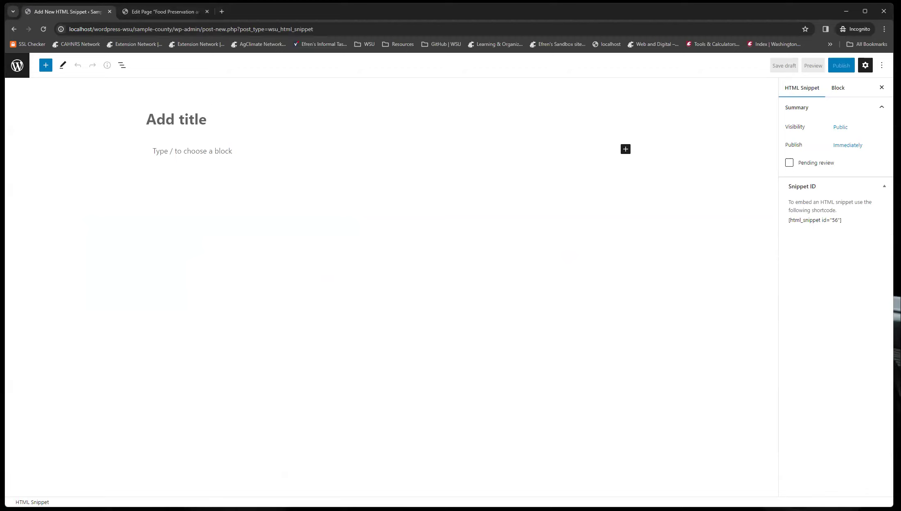
Title the snippet Food Preservation and Food Safety Contact.
left_click(149, 122)
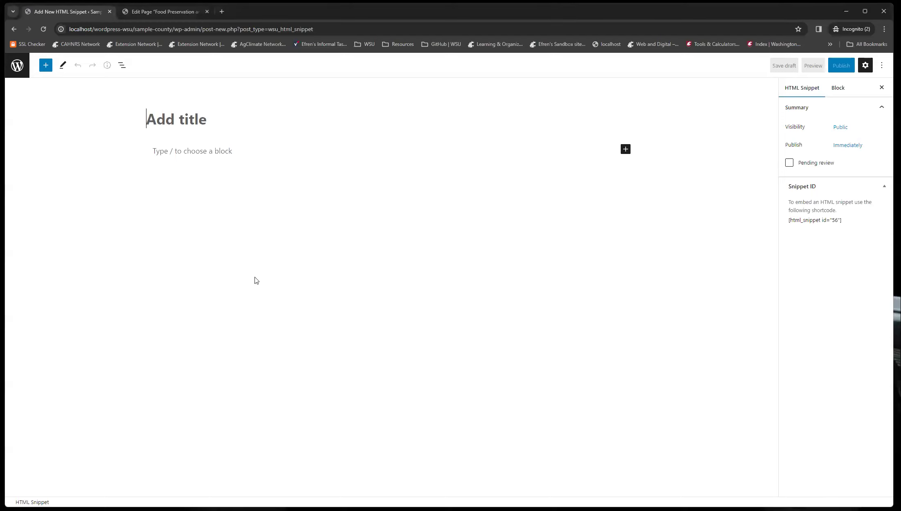
type("F")
key("BackSpace")
type("Efr")
key("BackSpace")
key("BackSpace")
key("BackSpace")
type("Food Prese")
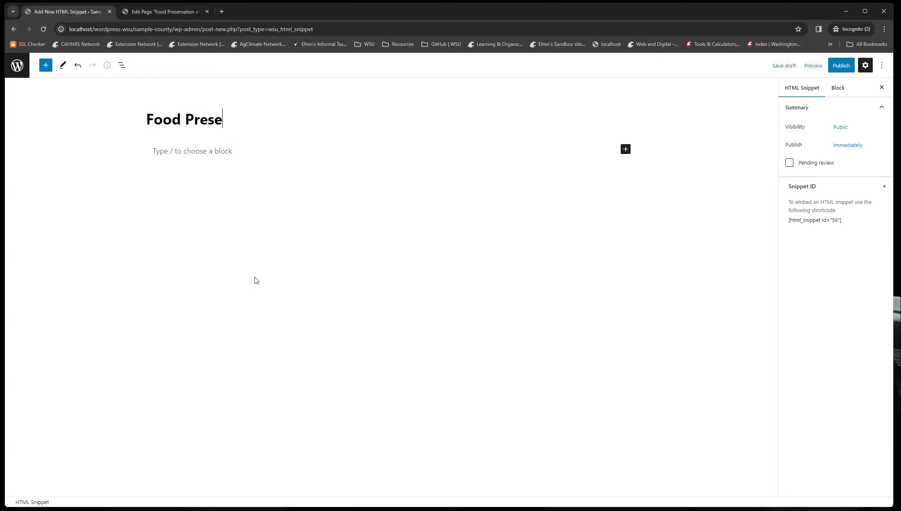
type("rvation and F")
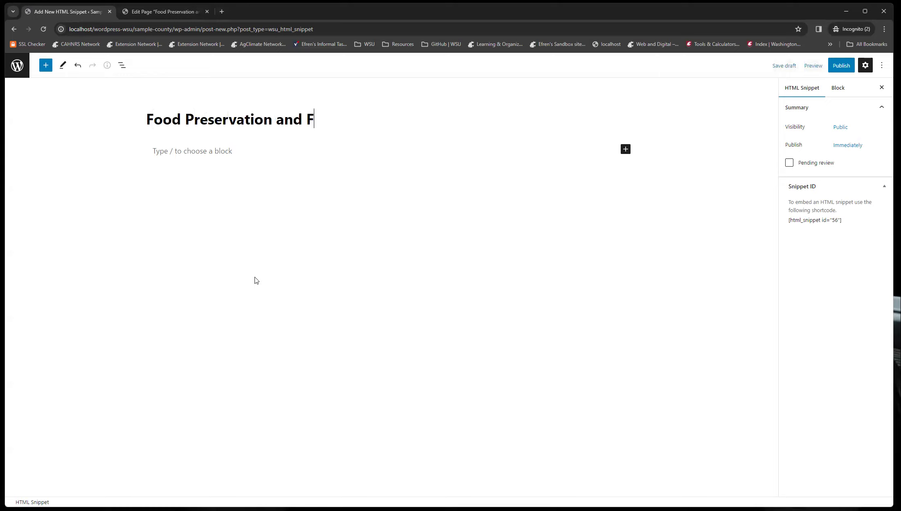
type("ood Safety ")
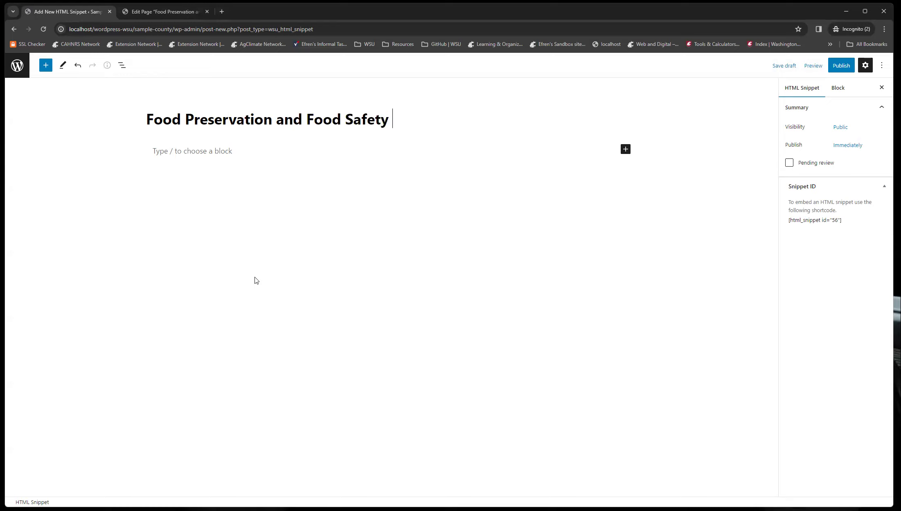
type("Contact")
Insert a Program Coordinator block into the snippet body.
left_click(182, 150)
type("/")
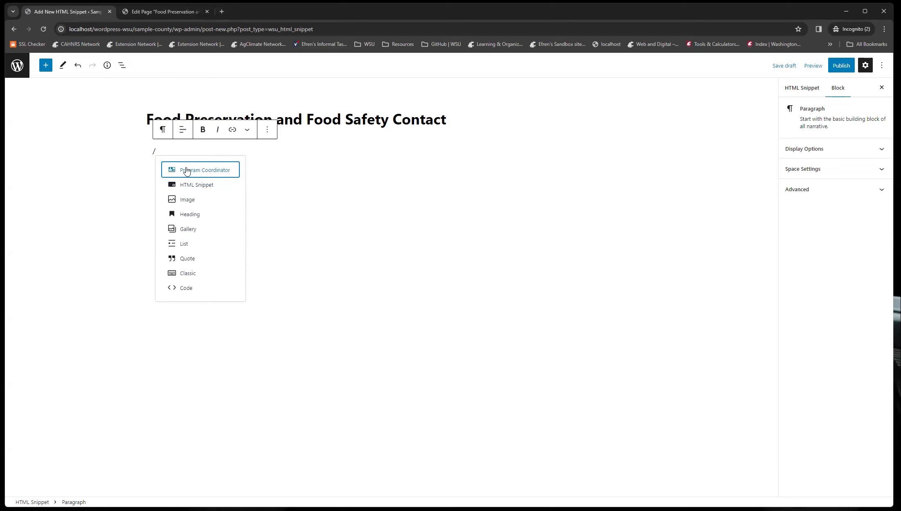
left_click(207, 172)
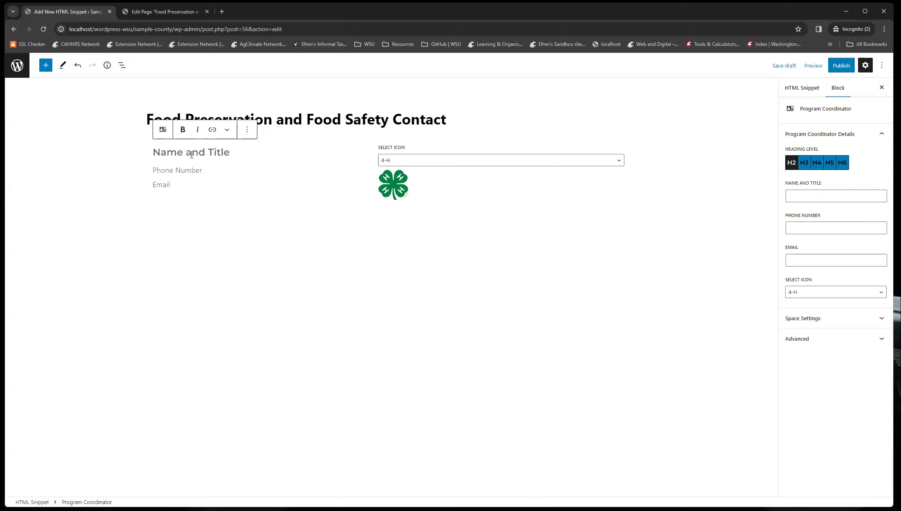
Set the Program Coordinator block's icon to Food & Nutrition.
left_click(410, 160)
left_click(393, 161)
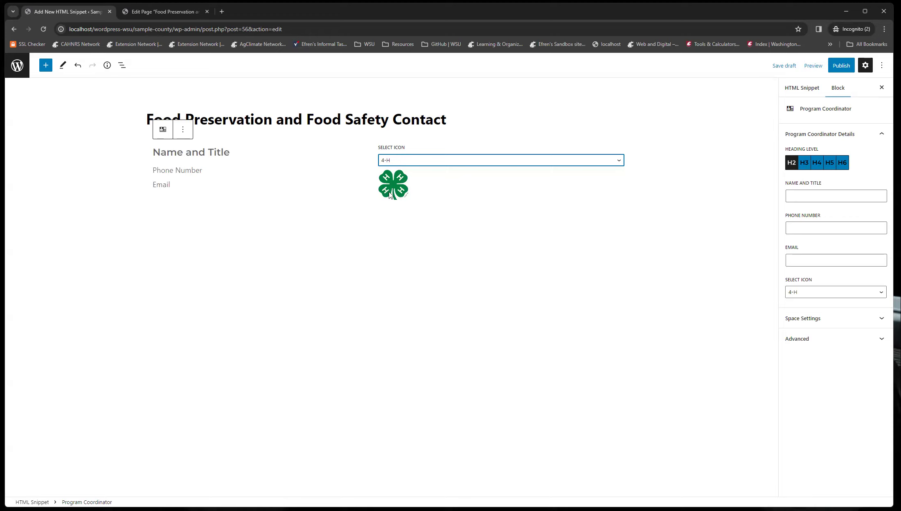
left_click(446, 163)
left_click(446, 177)
left_click(446, 161)
left_click(441, 185)
left_click(435, 163)
left_click(434, 193)
left_click(459, 160)
left_click(452, 200)
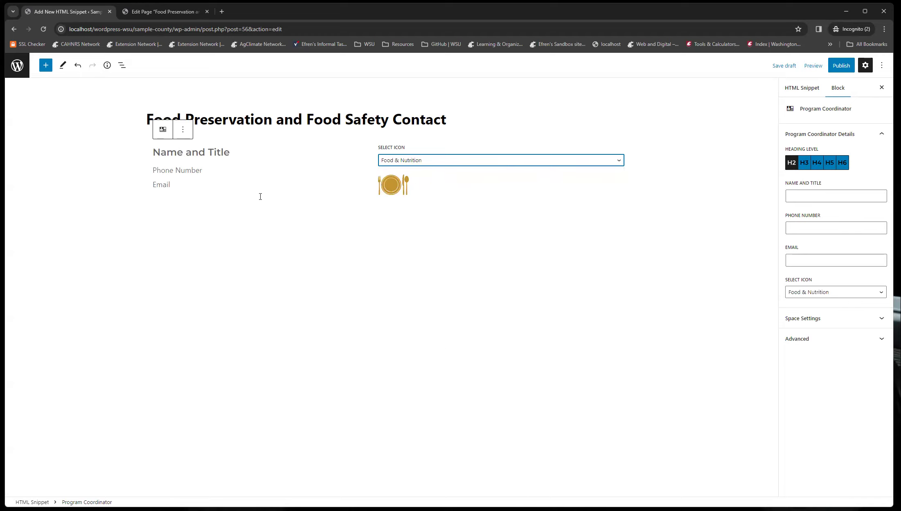
Fill in the coordinator's name and job title from the suggested entry.
left_click(799, 196)
type("E")
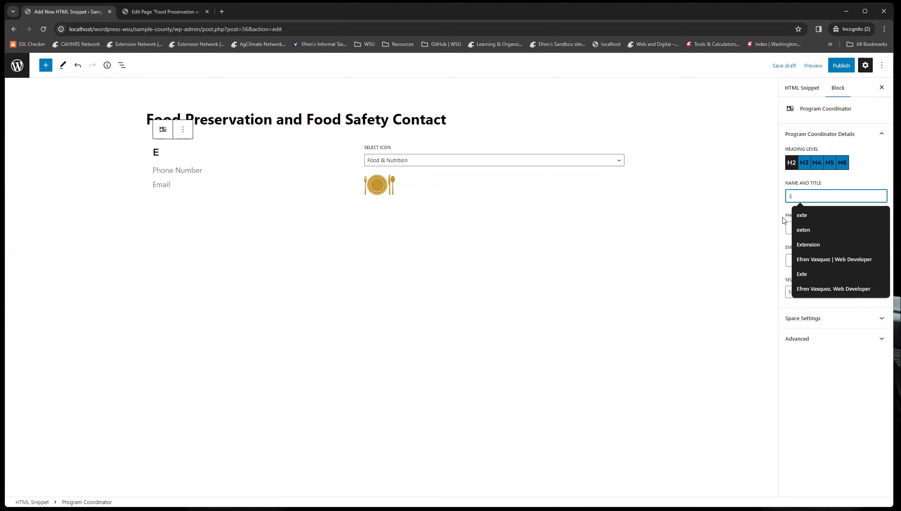
type("fren")
key("Down")
key("Return")
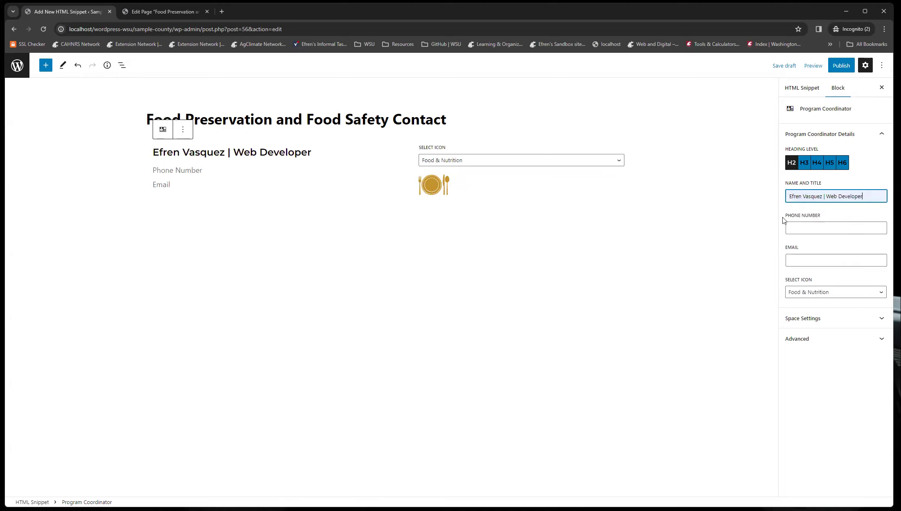
key("Tab")
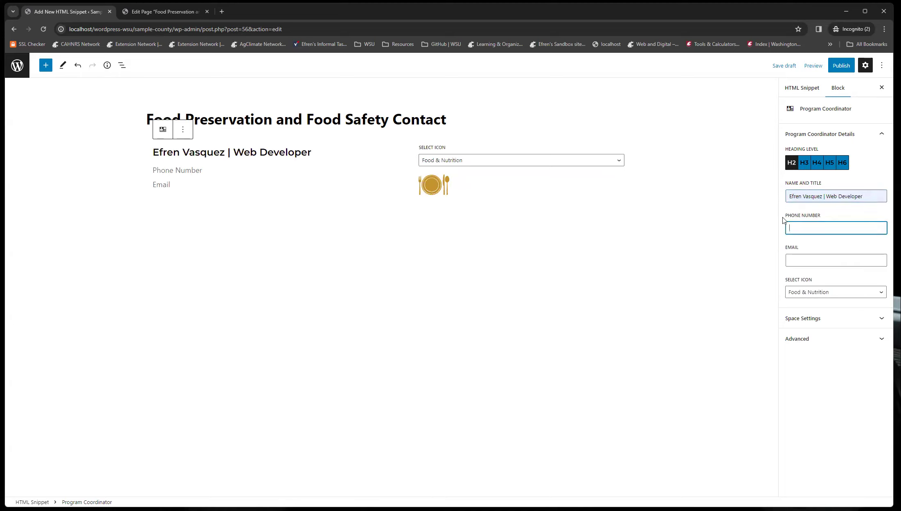
Enter the coordinator's phone number and e-mail address.
type("360-555-5")
key("BackSpace")
type("-5555")
key("Tab")
type("ef")
key("Down")
key("Return")
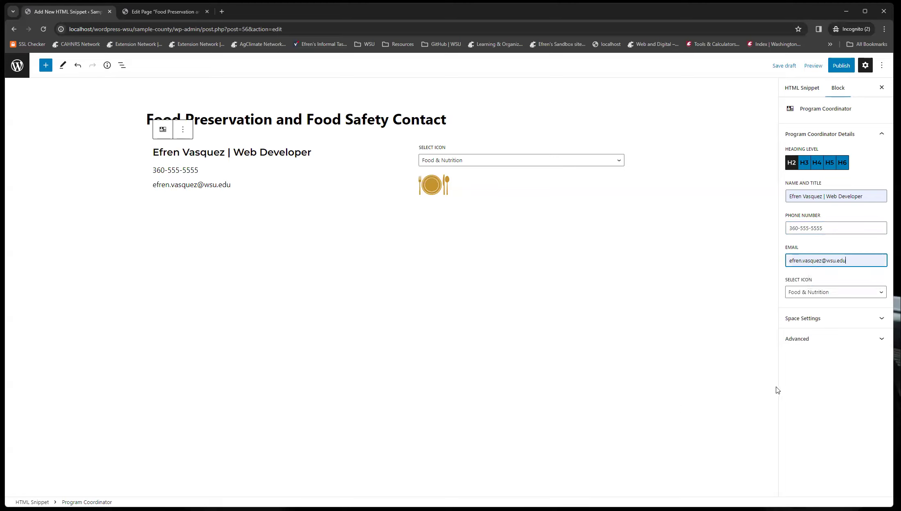
Publish the HTML snippet.
left_click(839, 68)
left_click(820, 70)
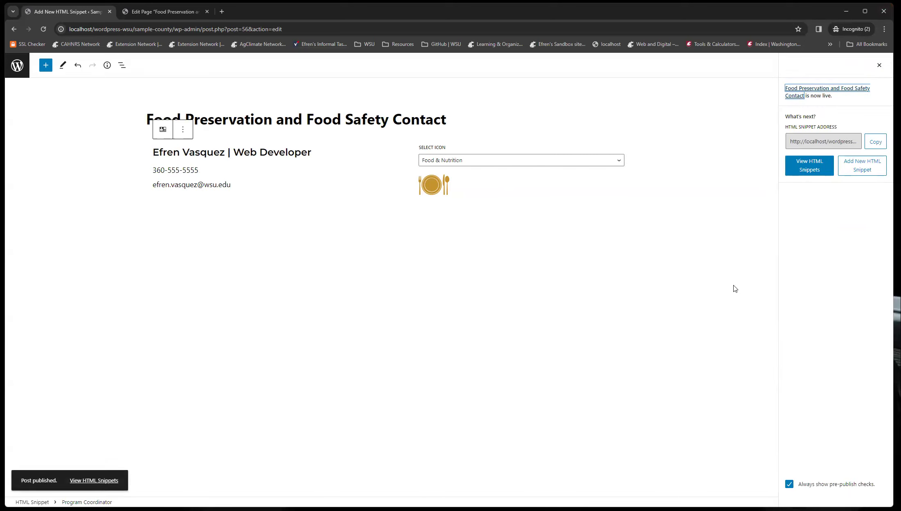
left_click(290, 237)
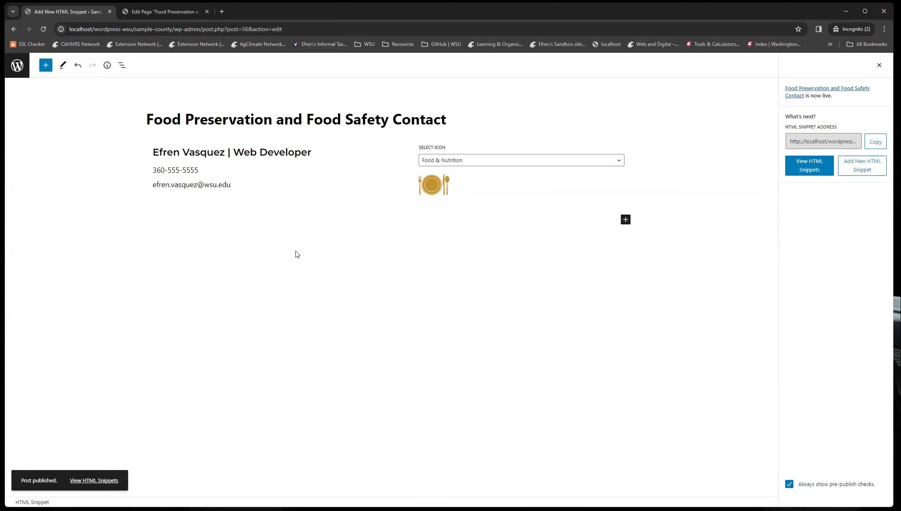
Open the Food Preservation and Food Safety page for editing in a new tab.
middle_click(24, 71)
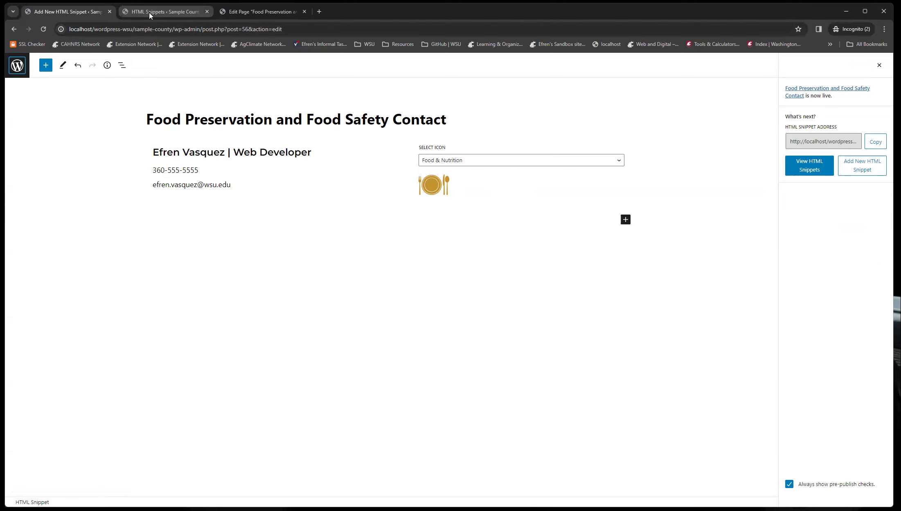
left_click(150, 12)
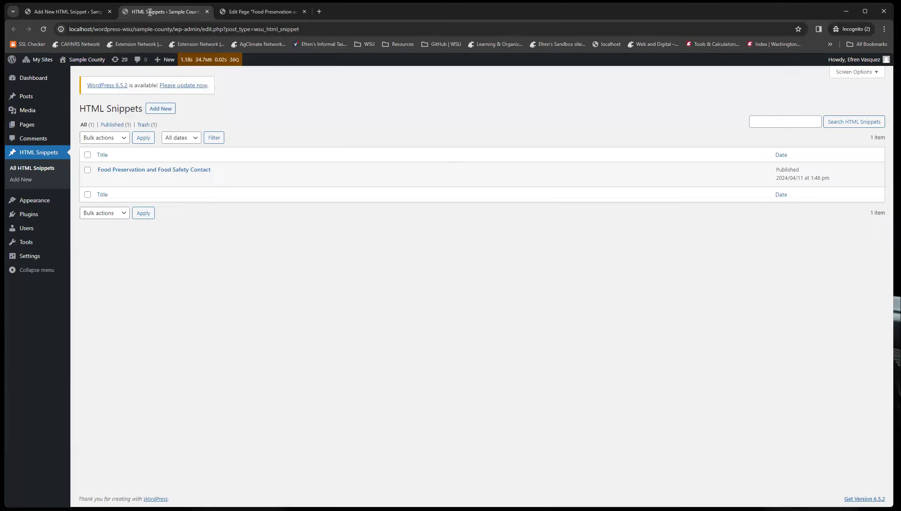
left_click(27, 130)
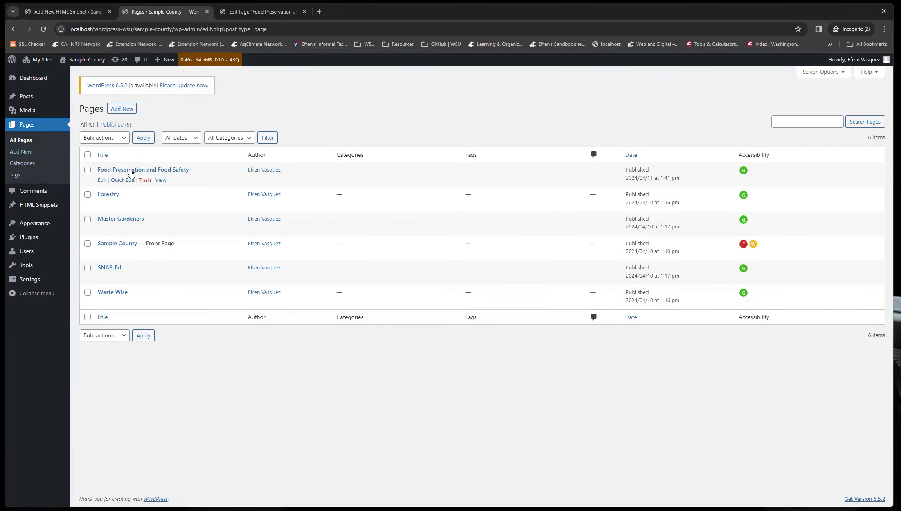
left_click(153, 171)
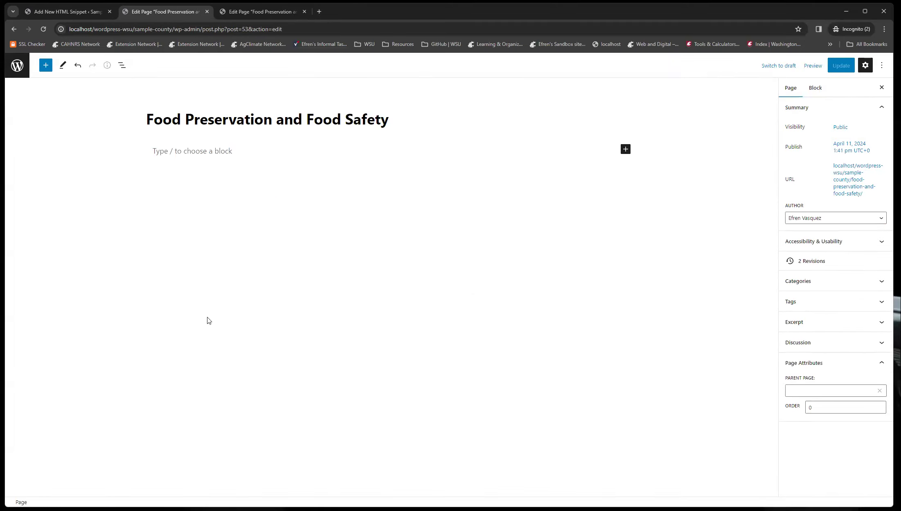
Insert an HTML Snippet block on the page and select Food Preservation and Food Safety Contact.
left_click(194, 150)
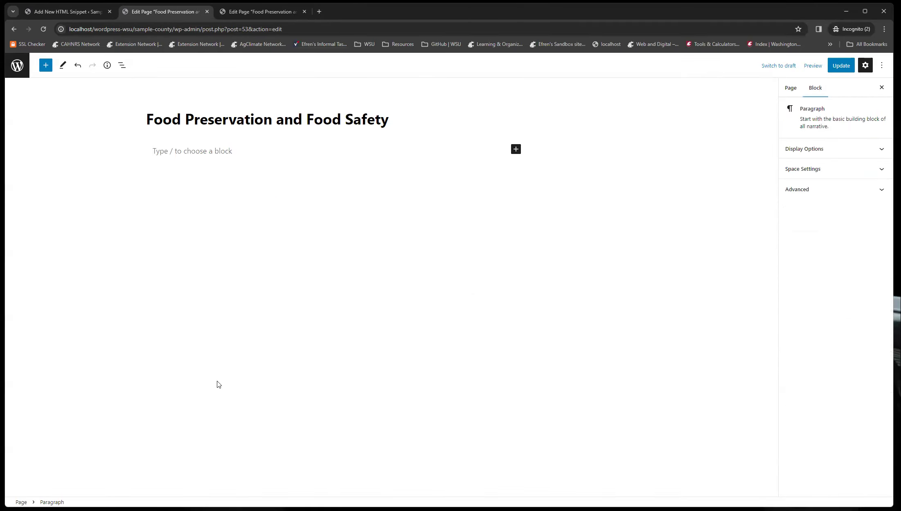
type("/html")
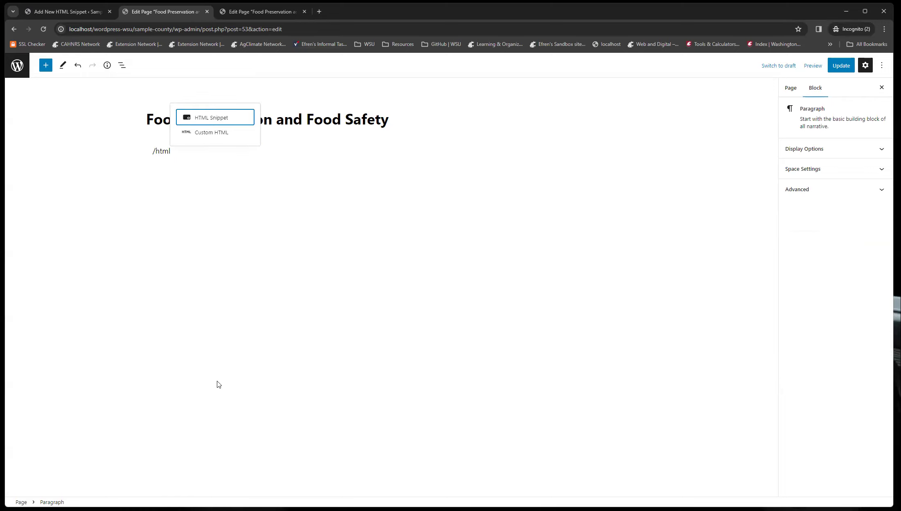
key("Return")
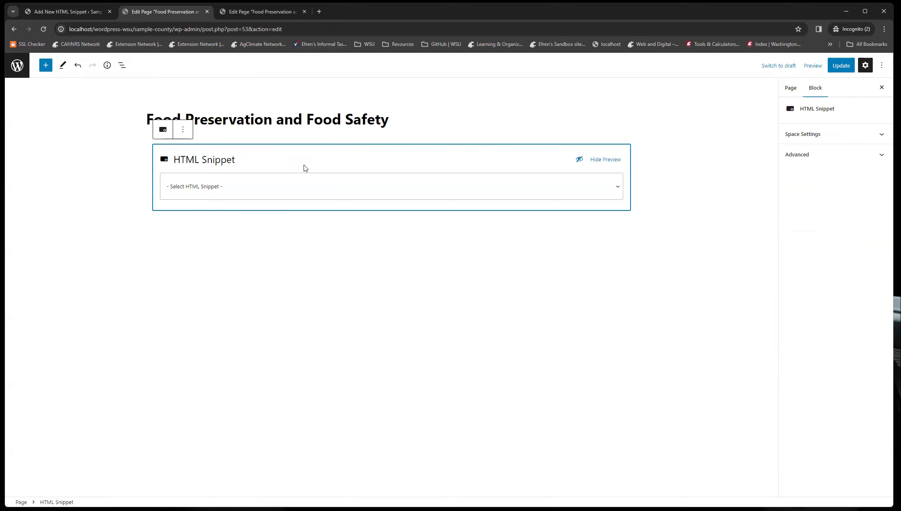
left_click(247, 191)
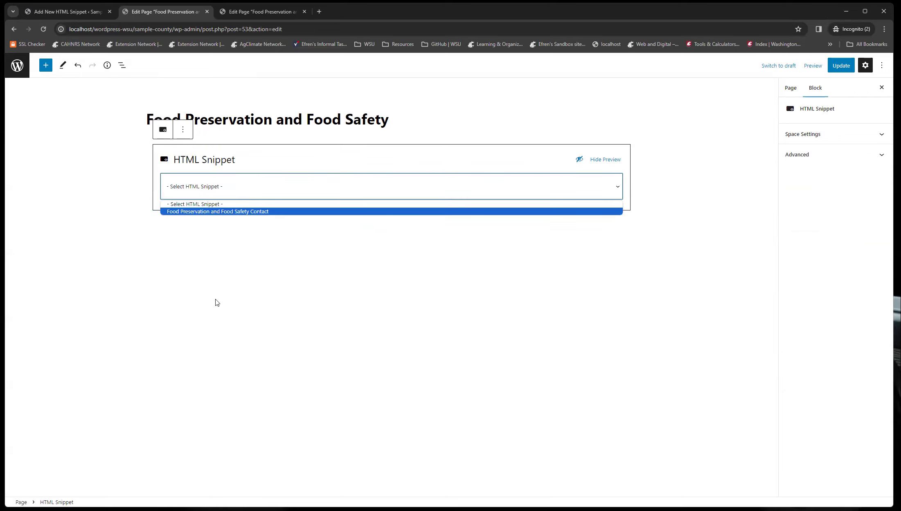
left_click(188, 212)
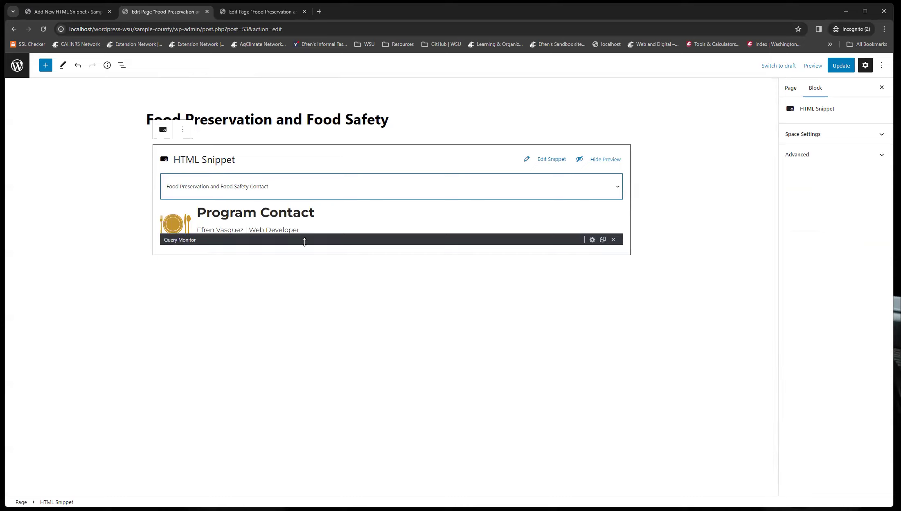
Update the page and view it in a new tab.
left_click(844, 70)
middle_click(81, 481)
left_click(262, 11)
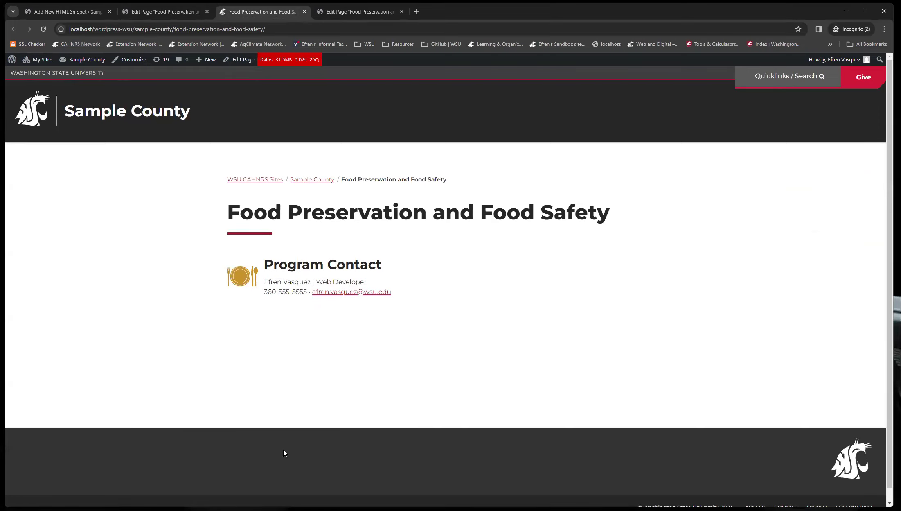
Create a new page titled Food Preservation About Us.
left_click(155, 11)
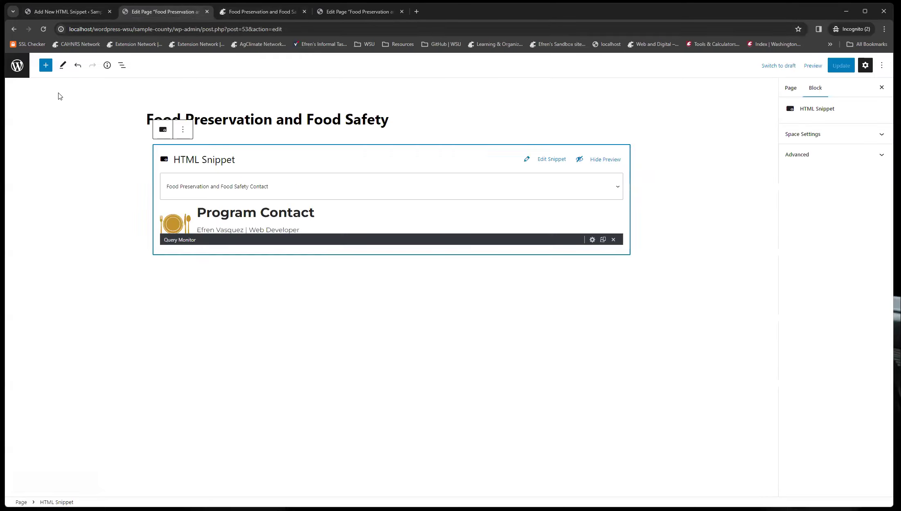
left_click(17, 65)
left_click(129, 108)
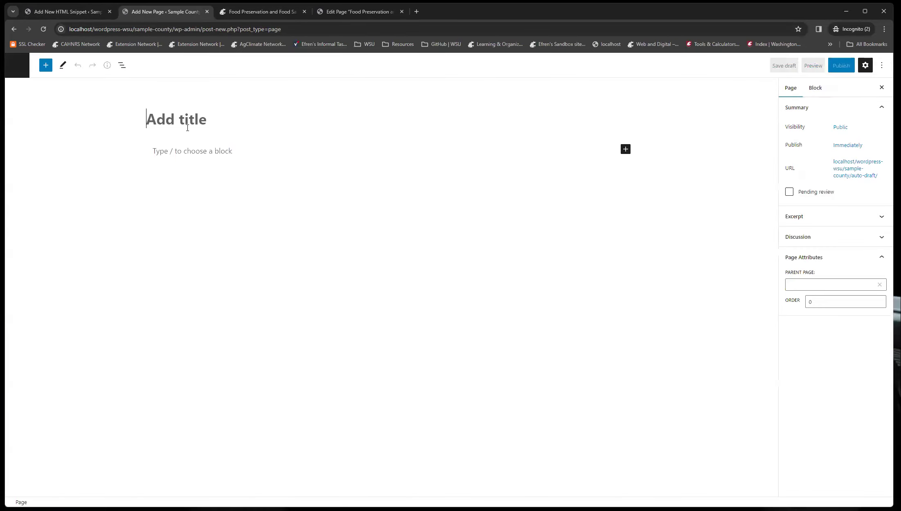
type("Food Preservation About Us")
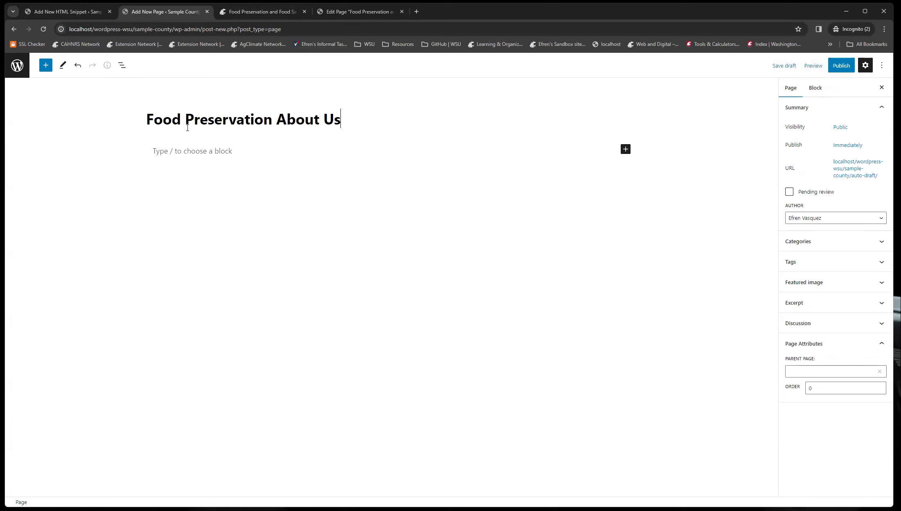
key("Return")
key("Return")
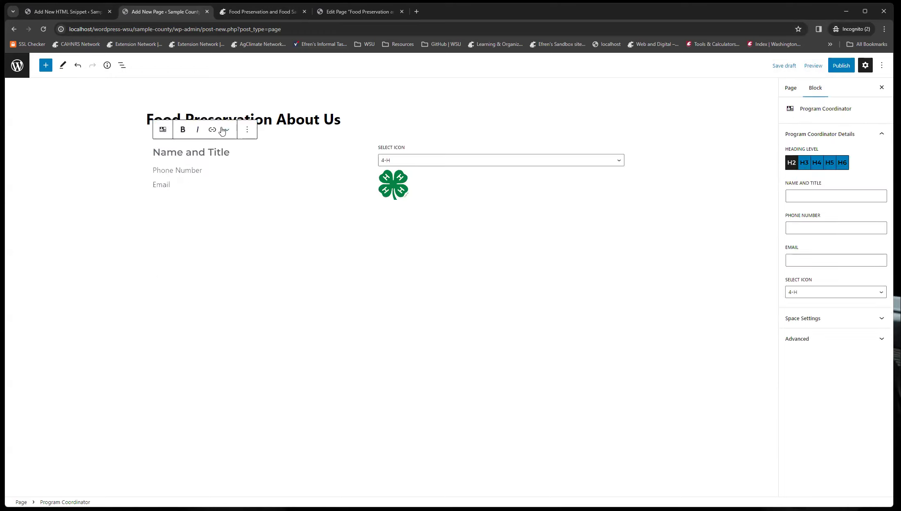
left_click(247, 129)
left_click(266, 273)
Insert an HTML Snippet block and select Food Preservation and Food Safety Contact.
type("/html")
key("Return")
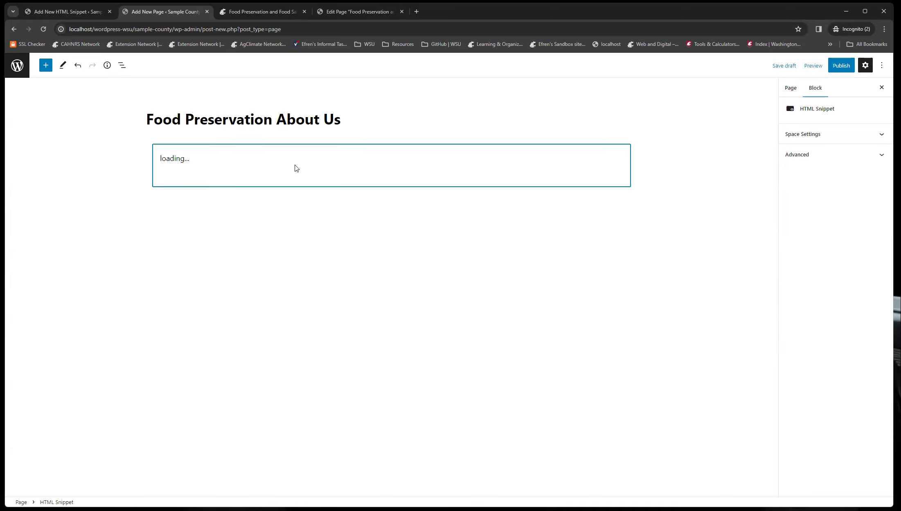
left_click(234, 184)
left_click(226, 212)
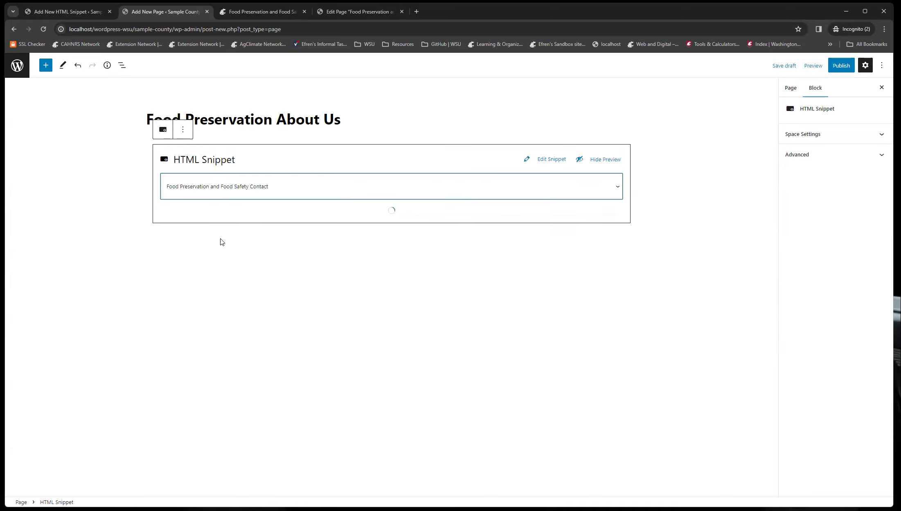
Add a paragraph below the snippet block reading "This is the about us page".
left_click(385, 307)
left_click(176, 275)
type("This ")
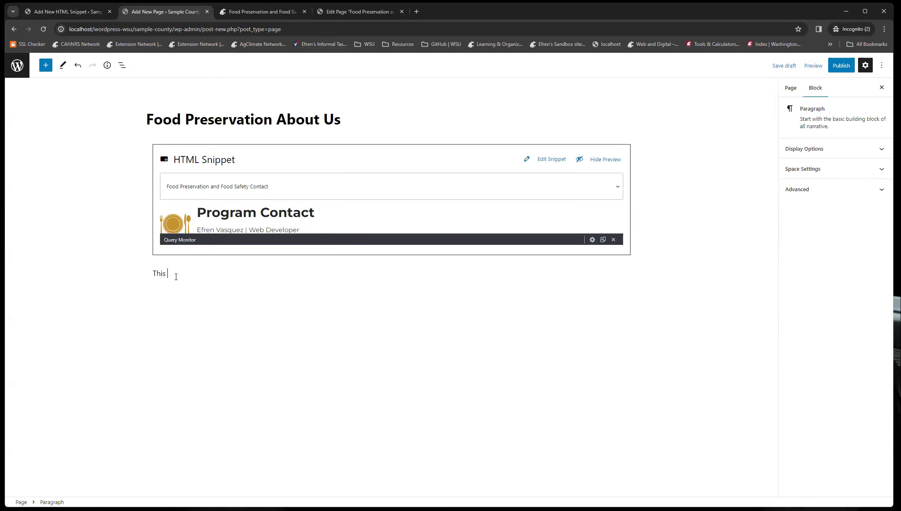
type("is the about pa")
type("s page")
Set the page's parent page to Food Preservation and Food Safety.
left_click(792, 91)
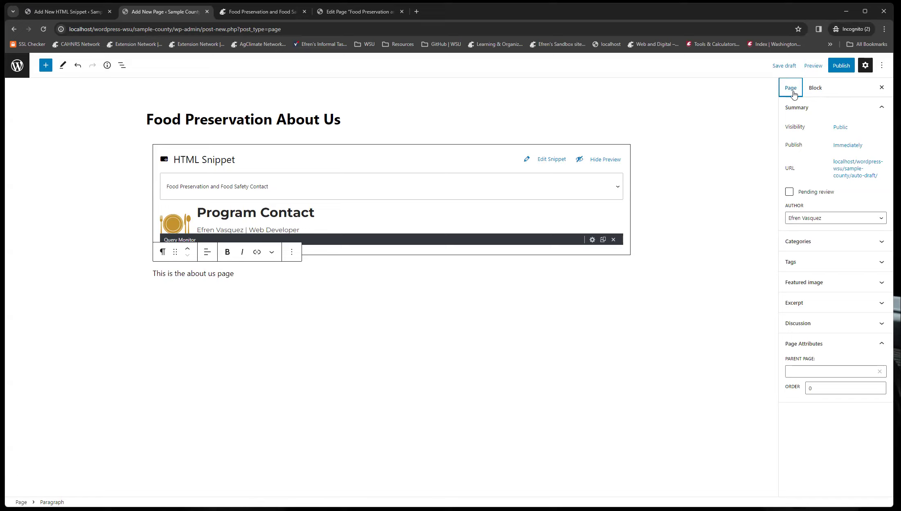
left_click(801, 371)
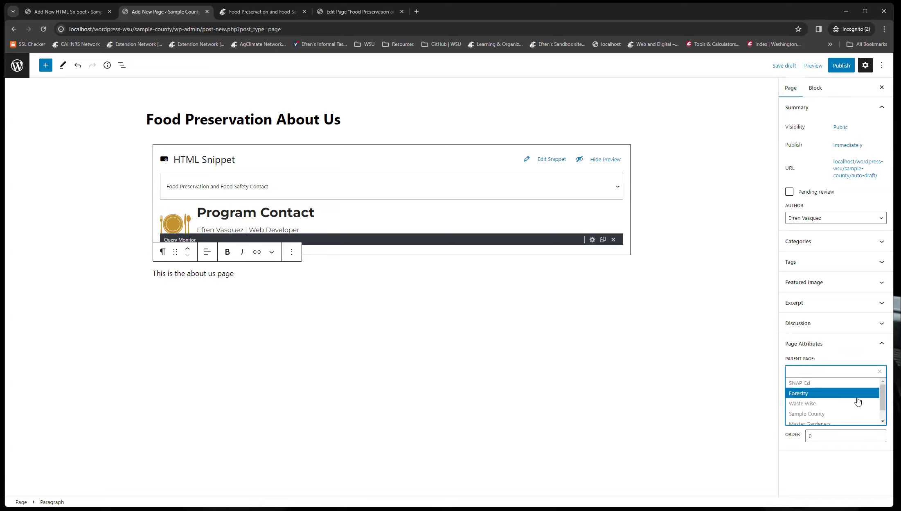
left_click_drag(883, 399, 883, 410)
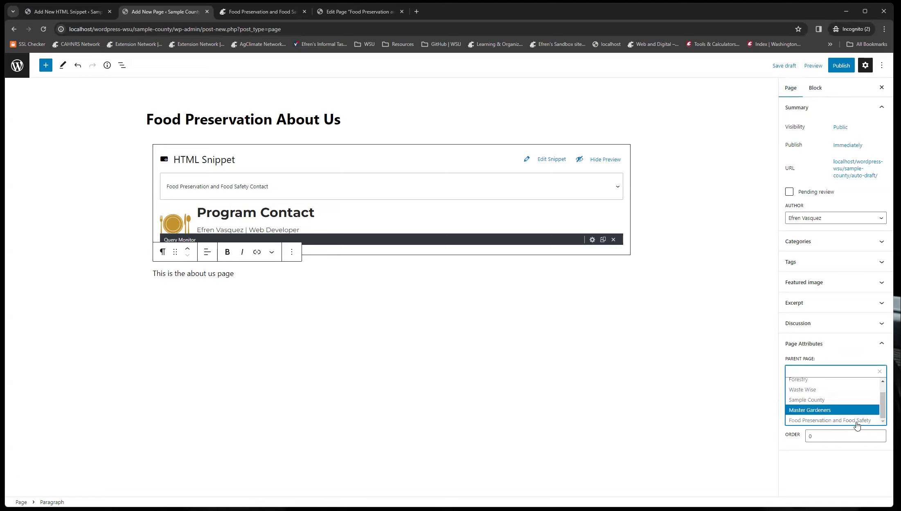
left_click(858, 421)
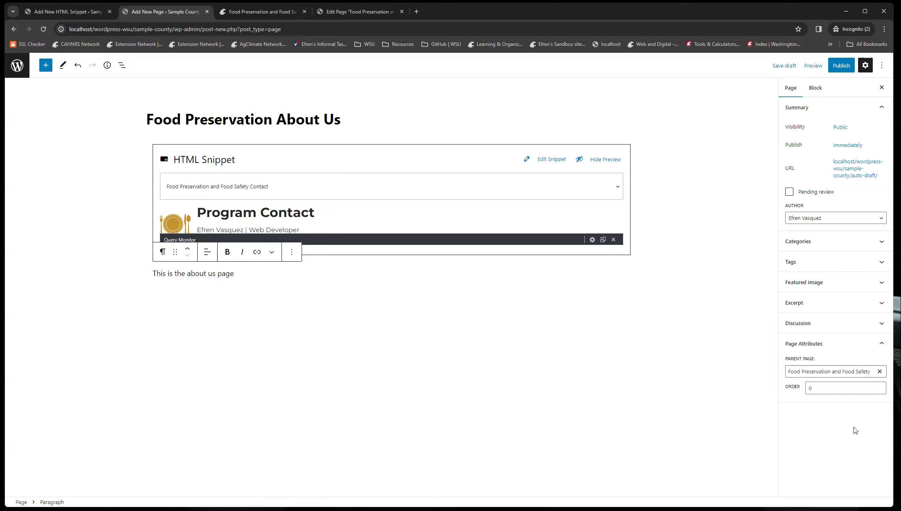
Publish the Food Preservation About Us page and open the published page.
left_click(842, 66)
left_click(817, 66)
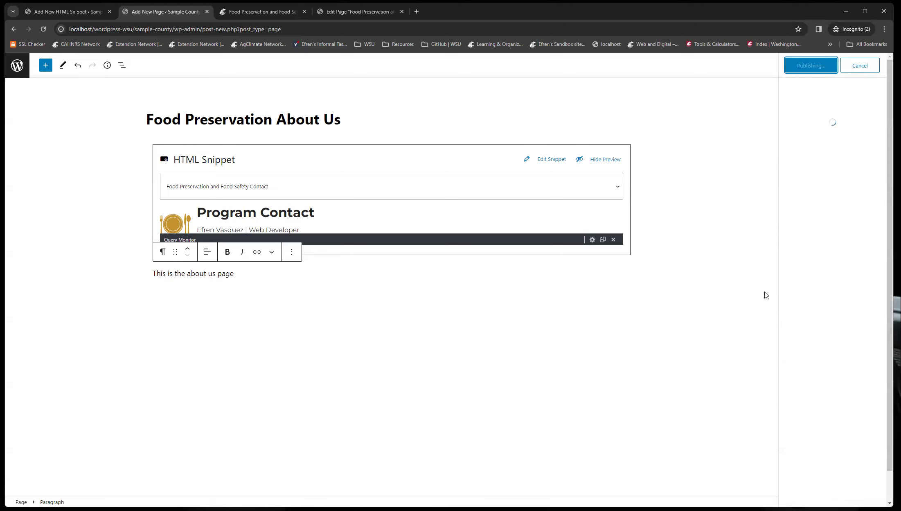
left_click(86, 480)
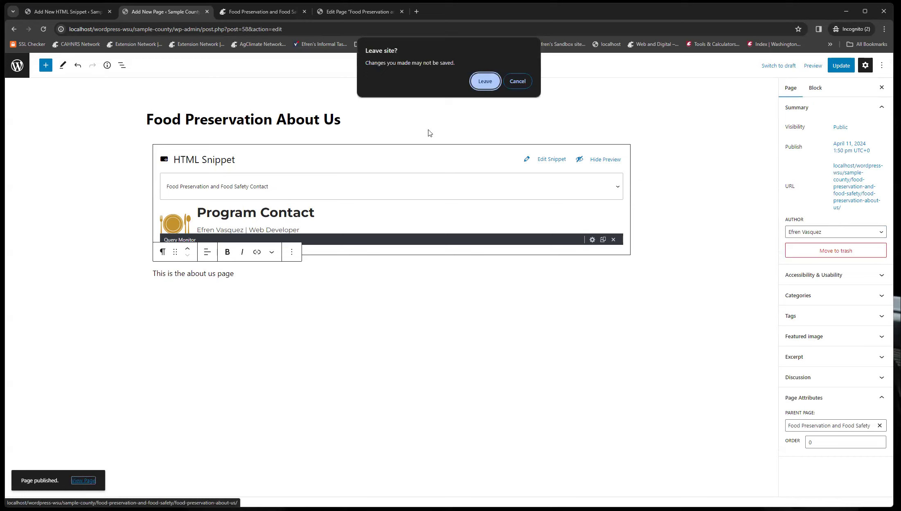
left_click(518, 82)
key("ctrl+s")
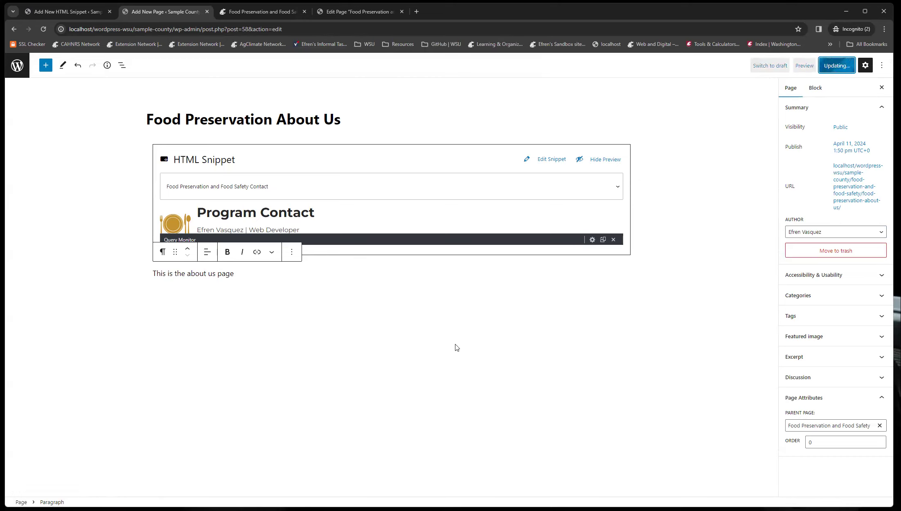
left_click(80, 482)
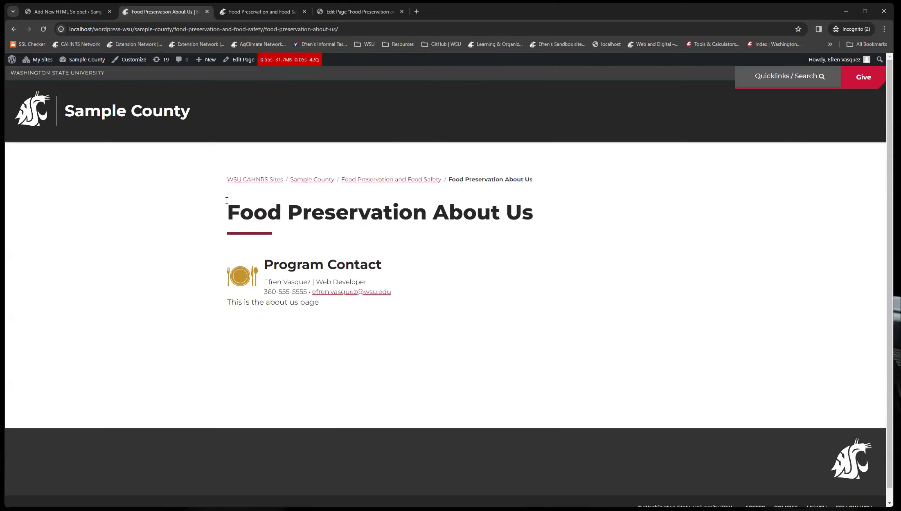
Compare the published About Us and Food Preservation and Food Safety pages across the open tabs.
left_click_drag(254, 14, 170, 12)
left_click_drag(241, 210, 651, 239)
left_click(639, 258)
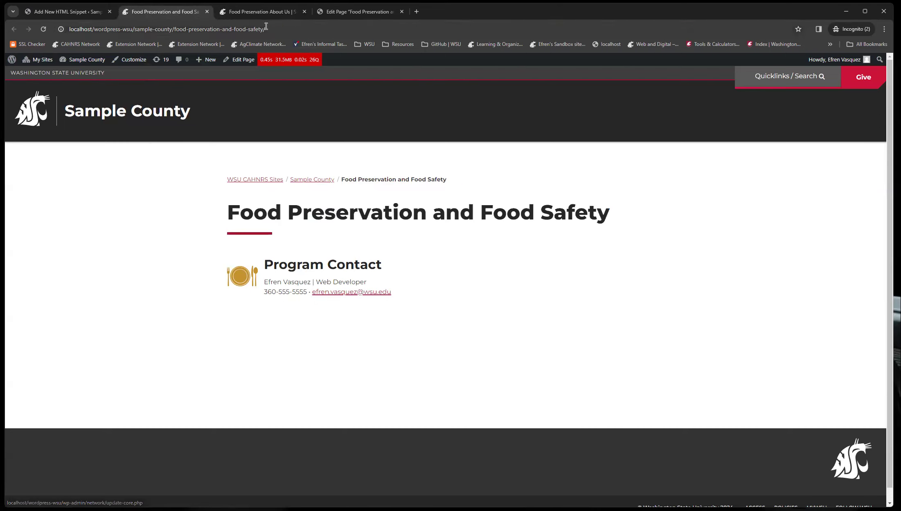
left_click(257, 16)
left_click_drag(226, 223, 572, 223)
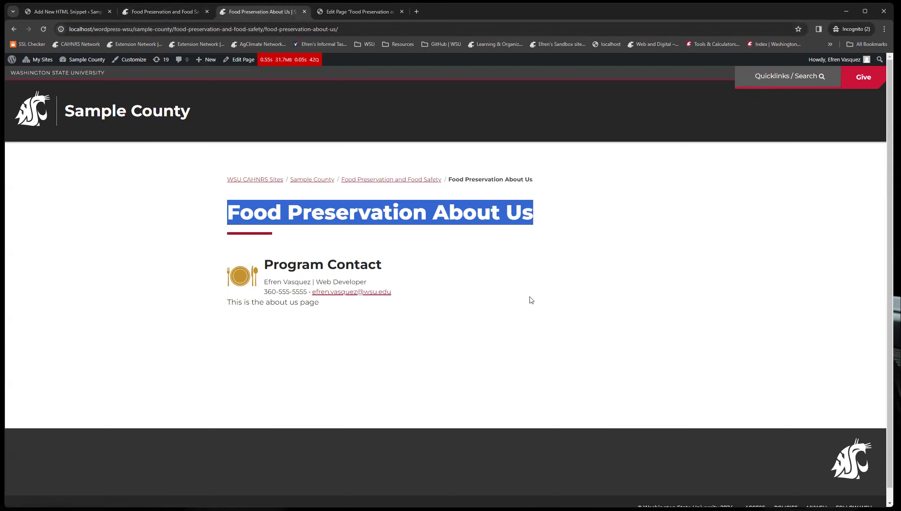
left_click(532, 300)
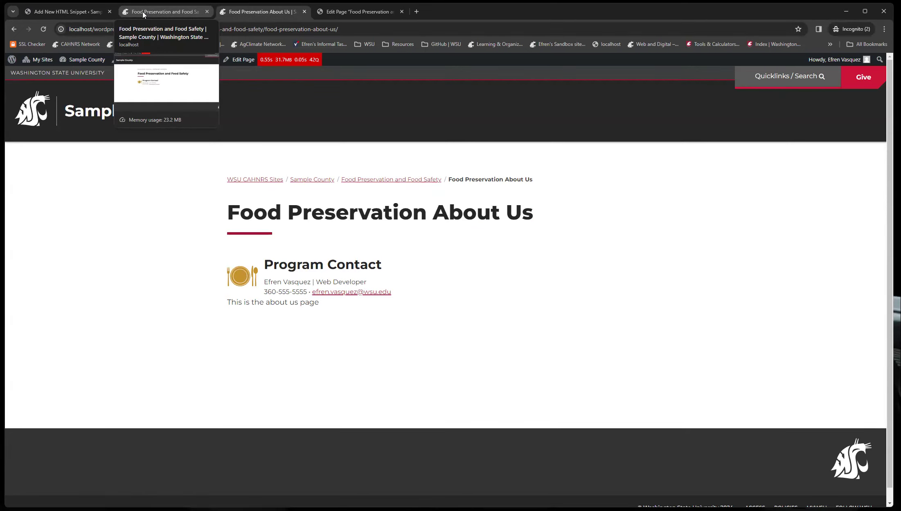
triple_click(268, 279)
left_click(389, 366)
left_click(175, 13)
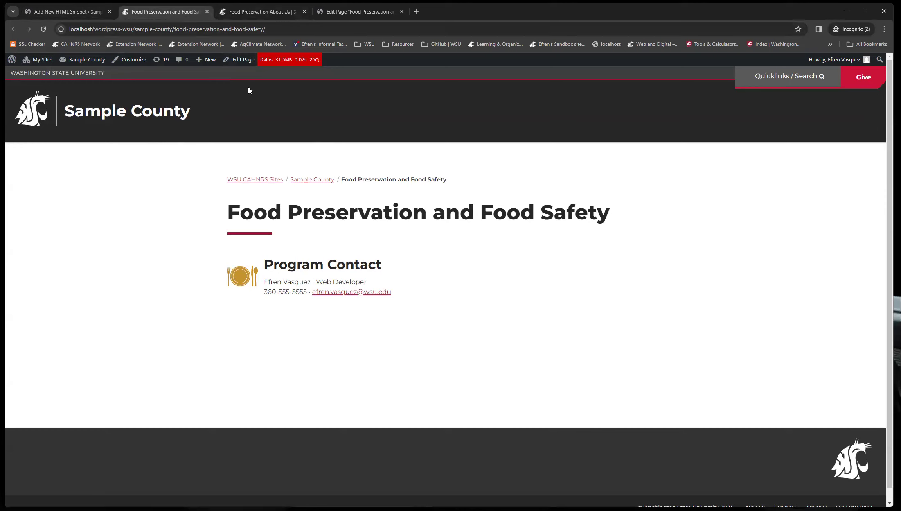
left_click(262, 11)
Open the Food Preservation and Food Safety Contact snippet for editing and change the contact name to Some One Else.
left_click(68, 11)
left_click(25, 67)
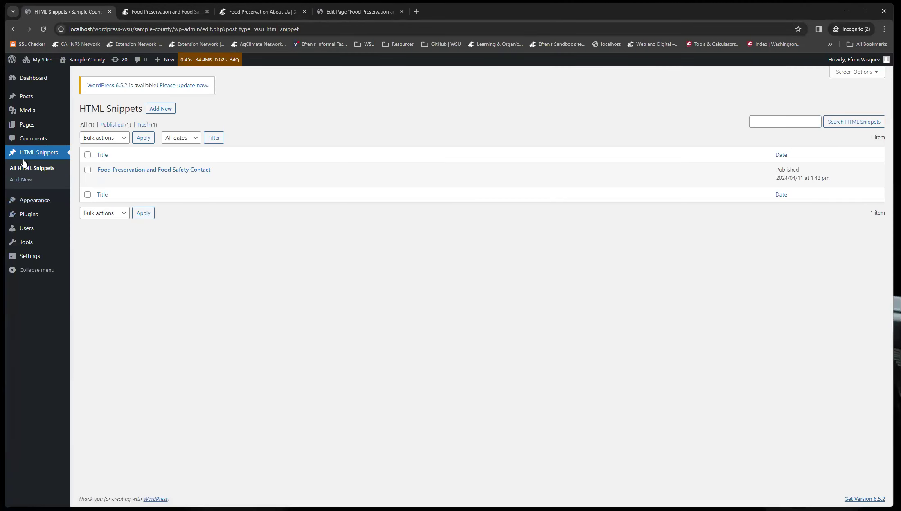
left_click(147, 171)
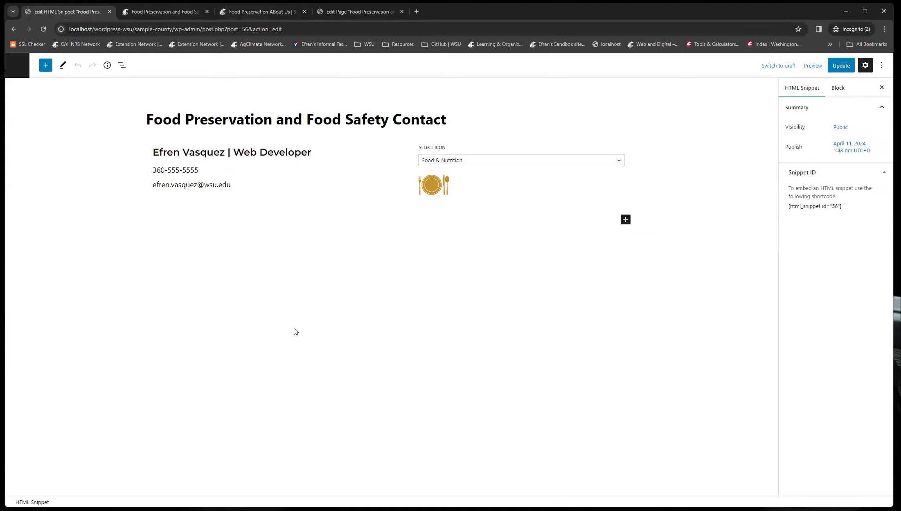
left_click_drag(225, 153, 152, 152)
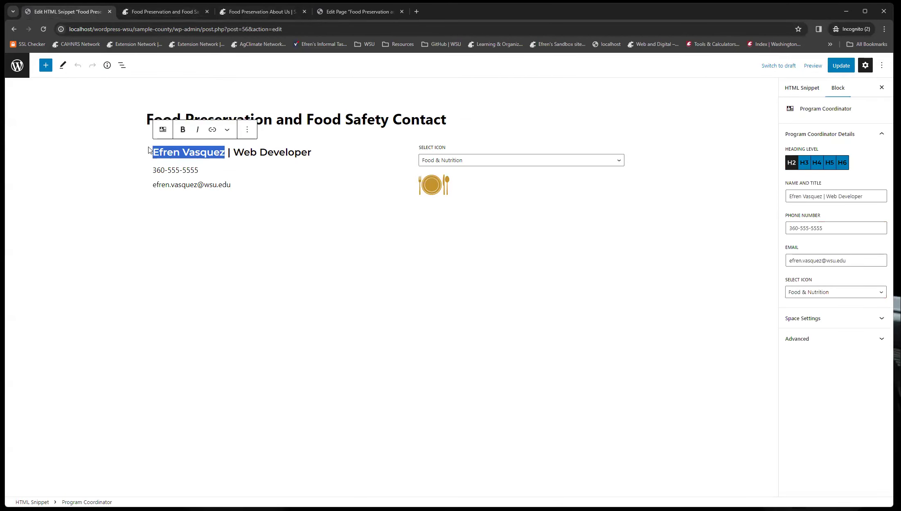
type("Some One Else")
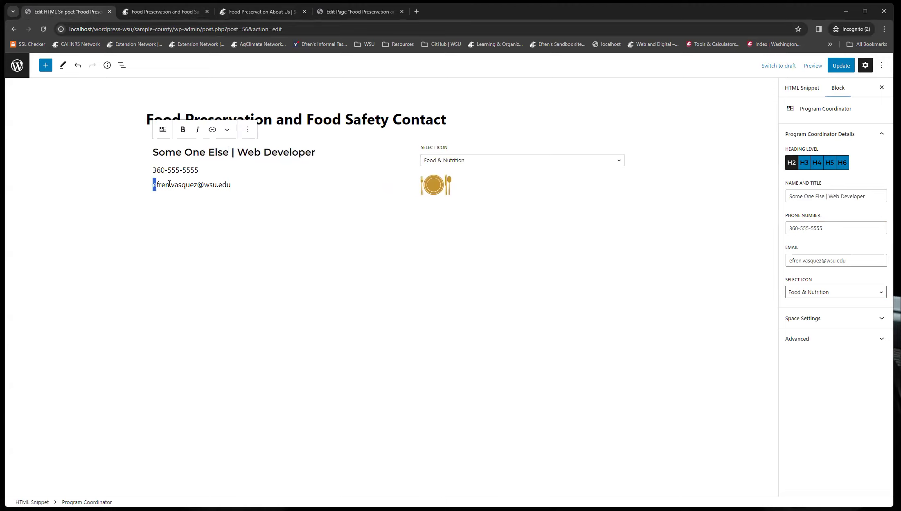
Change the e-mail username to "email" and the job title to Web Designer in the snippet.
left_click_drag(170, 184, 197, 182)
type("email")
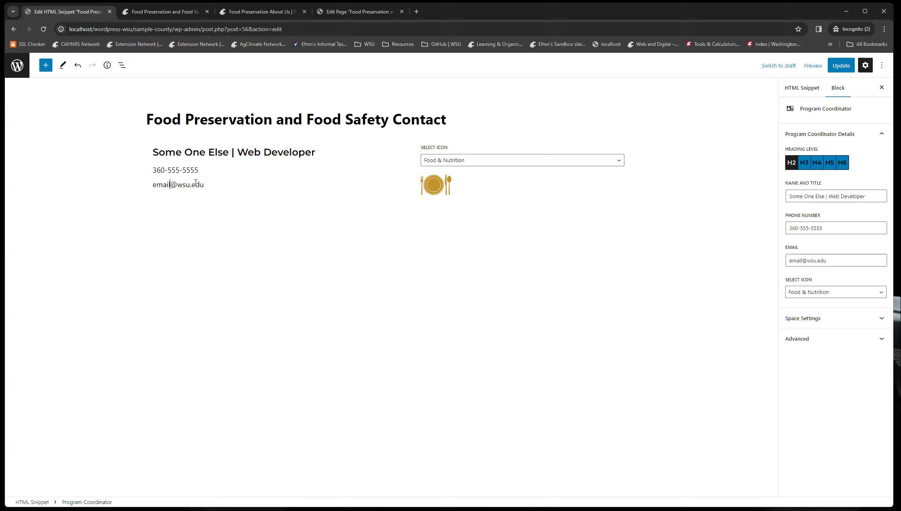
left_click_drag(238, 152, 275, 157)
left_click(314, 153)
type("signer")
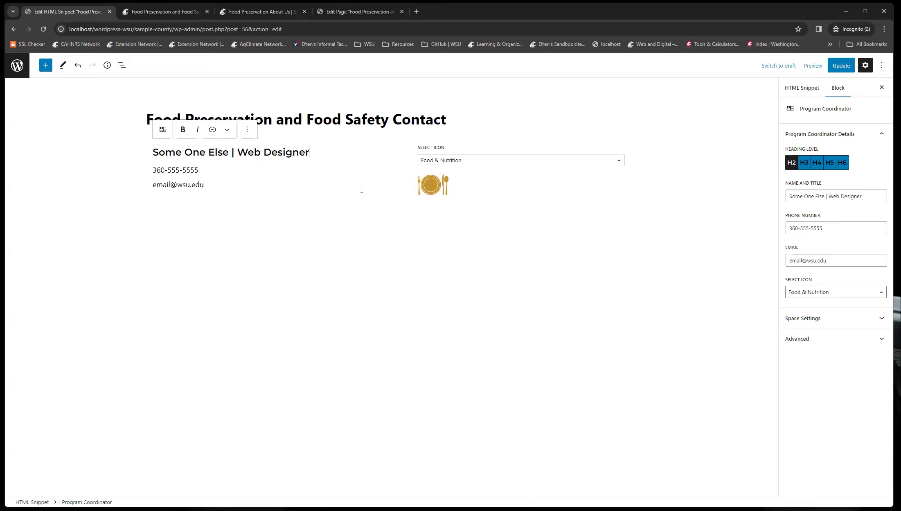
Update the snippet and reload both published pages to check the contact details.
left_click(842, 66)
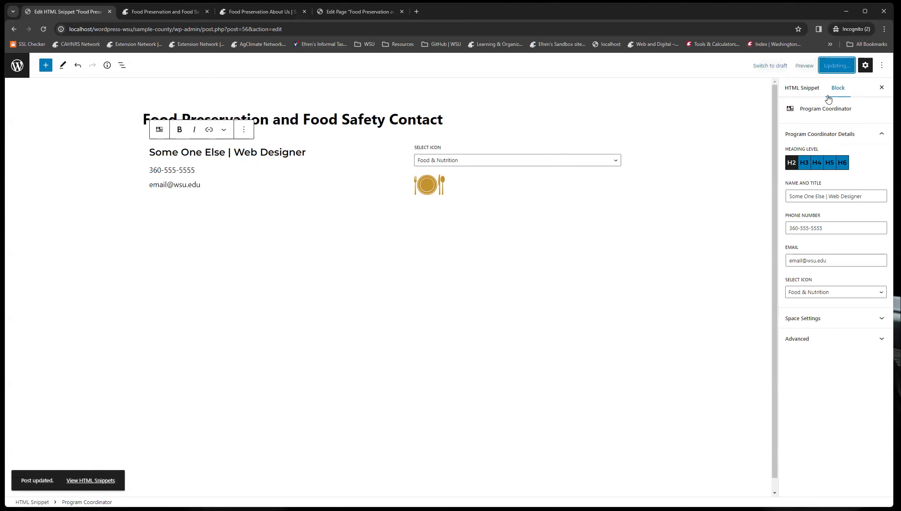
left_click(169, 12)
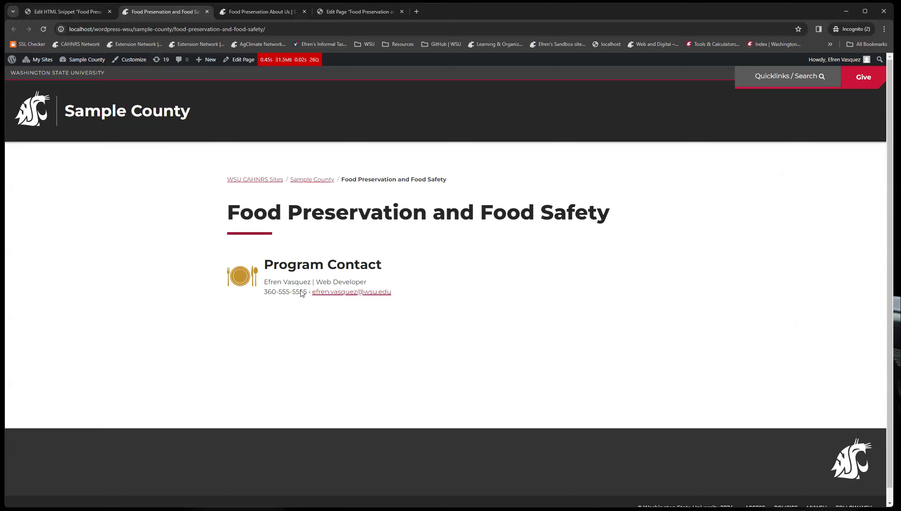
left_click(43, 29)
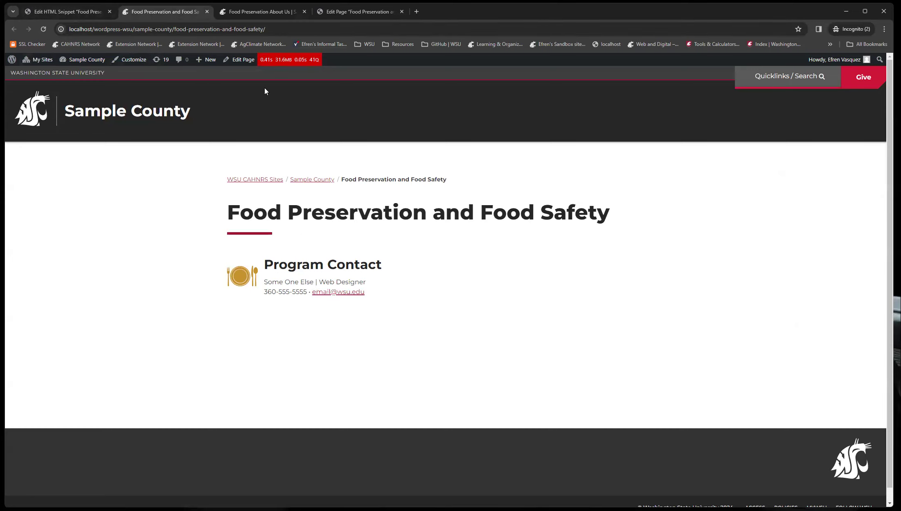
left_click(262, 11)
left_click(45, 32)
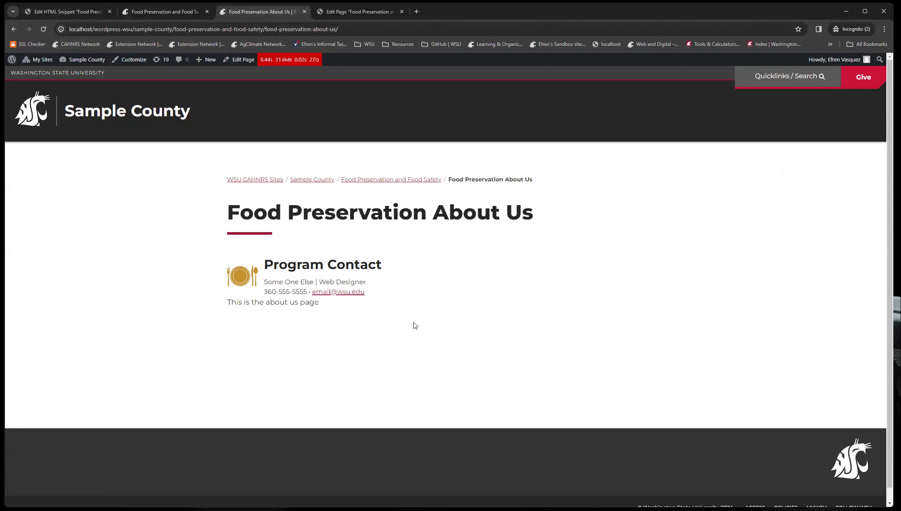
left_click(58, 11)
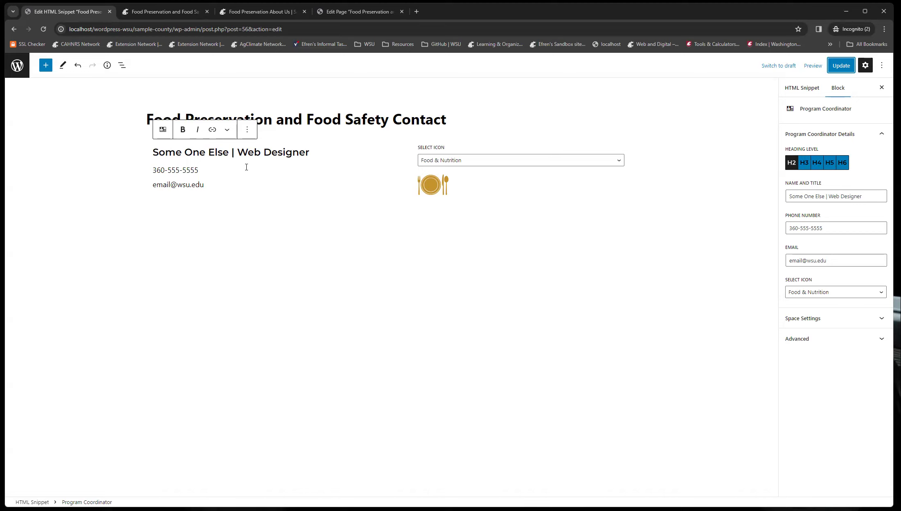
left_click(195, 13)
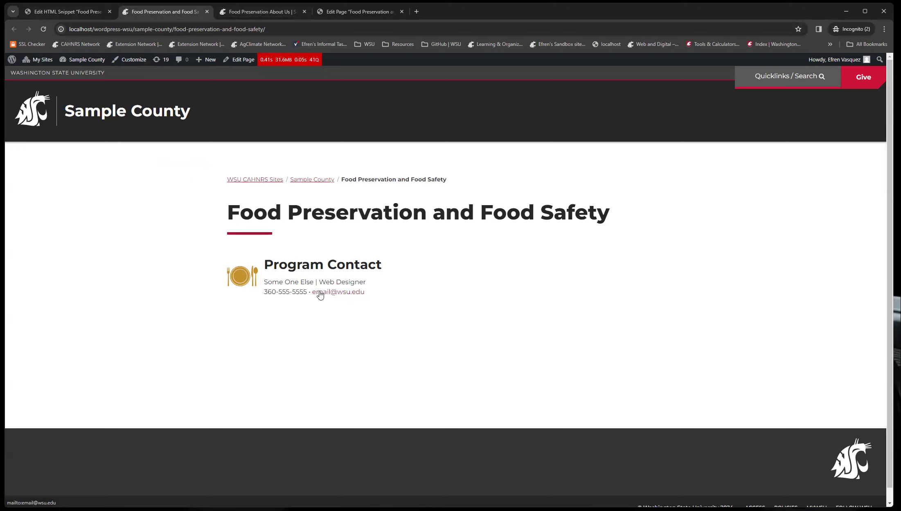
key("ctrl+Tab")
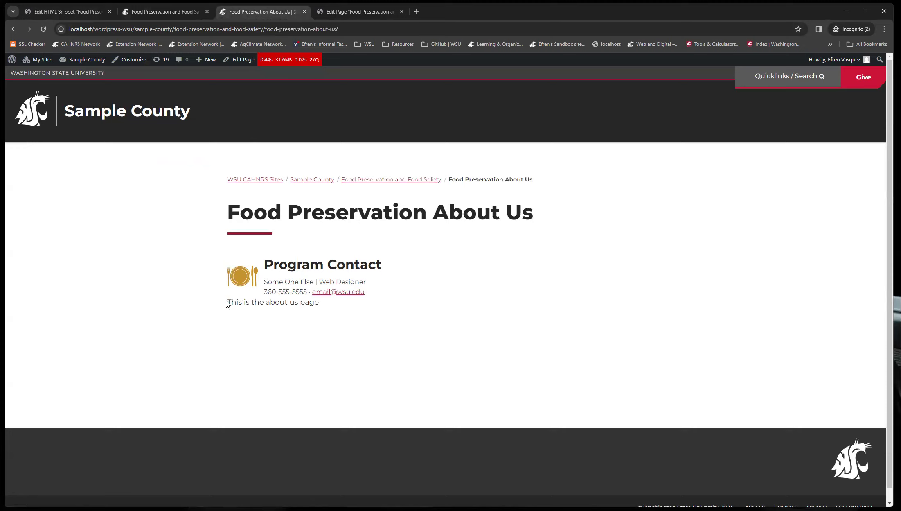
left_click_drag(228, 304, 352, 308)
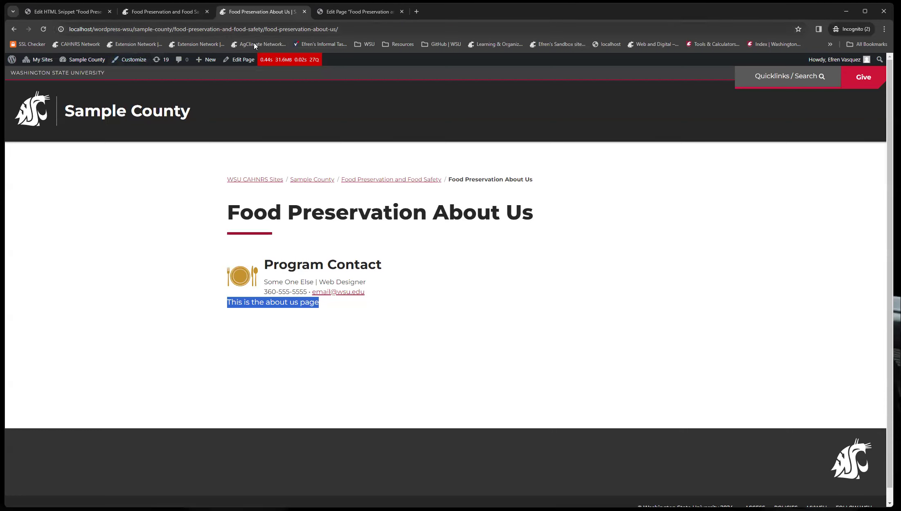
Set the About Us page's snippet block bottom margin to xlarge, update the page, and view it.
left_click(239, 60)
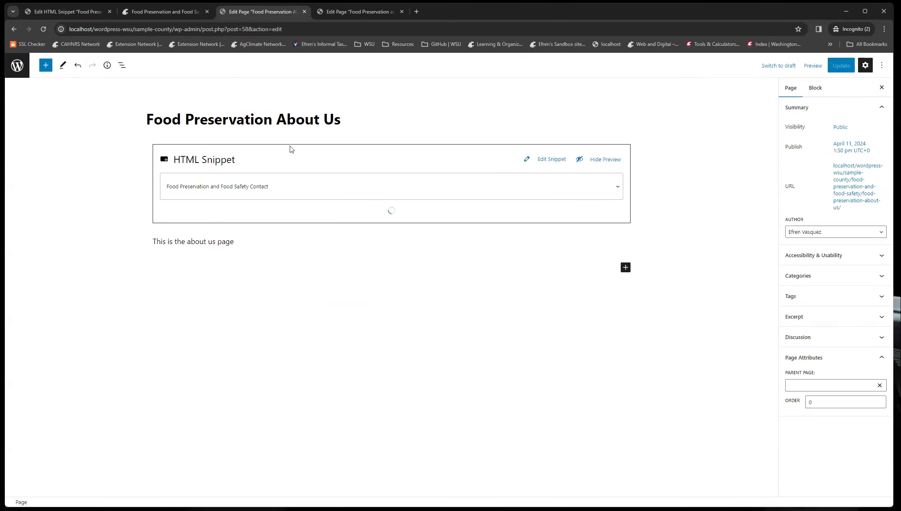
left_click(290, 148)
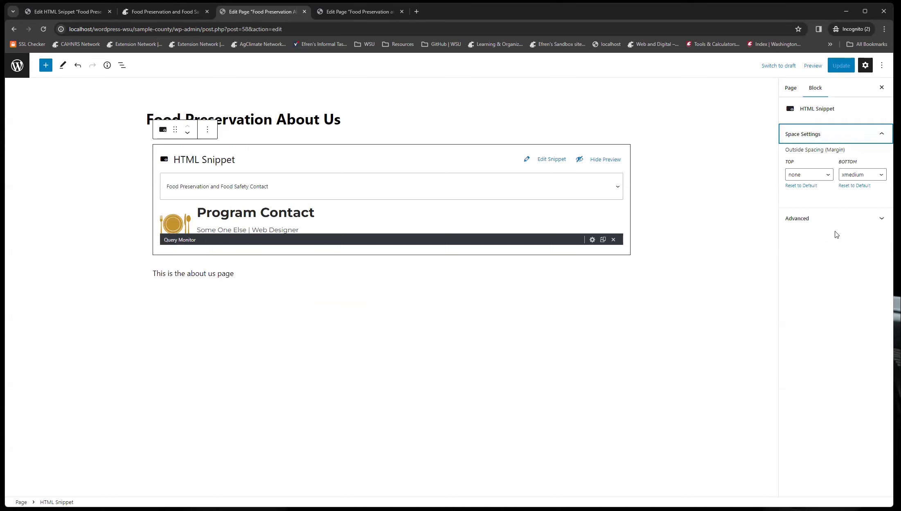
left_click(853, 175)
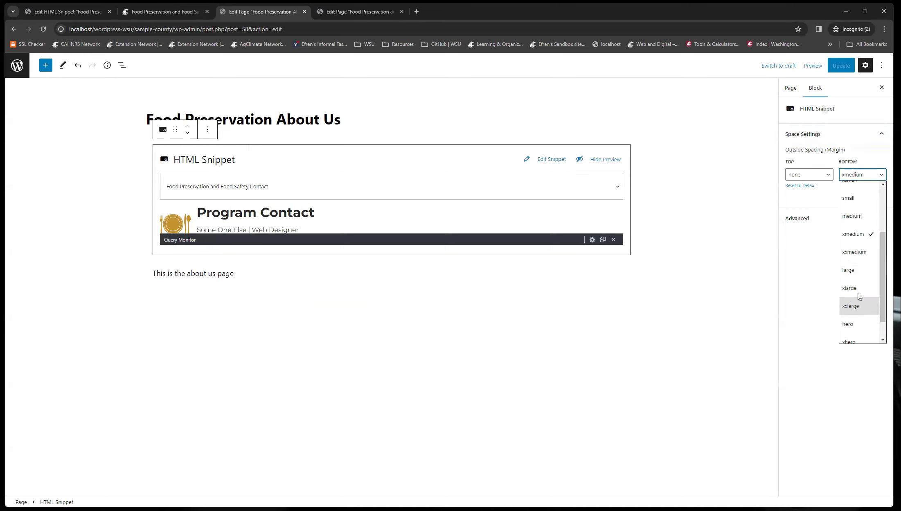
left_click(860, 294)
left_click(839, 68)
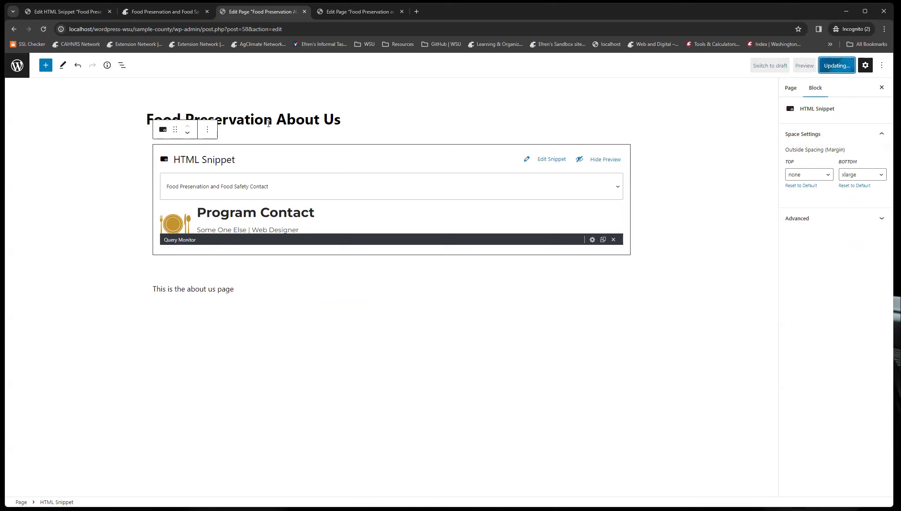
left_click(81, 480)
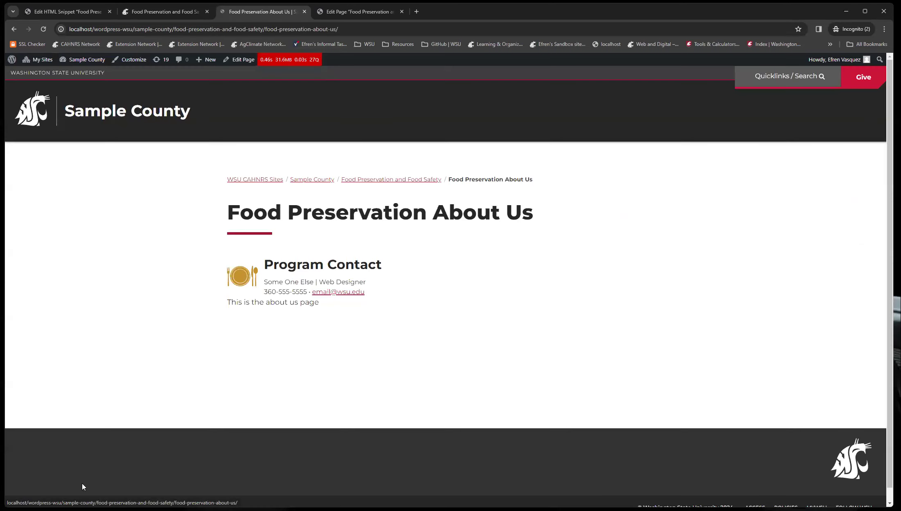
key("F5")
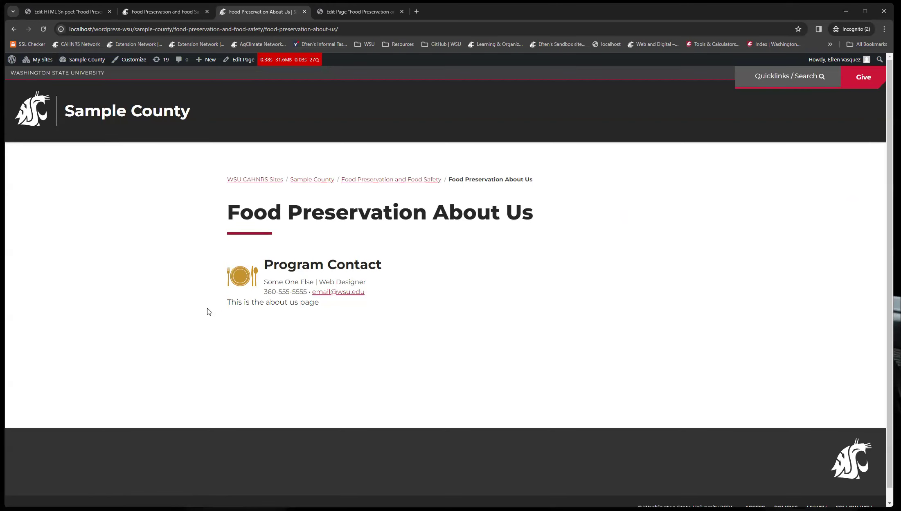
Set the snippet's Program Coordinator block bottom margin to xlarge, update the snippet, and check the About Us page.
left_click(70, 11)
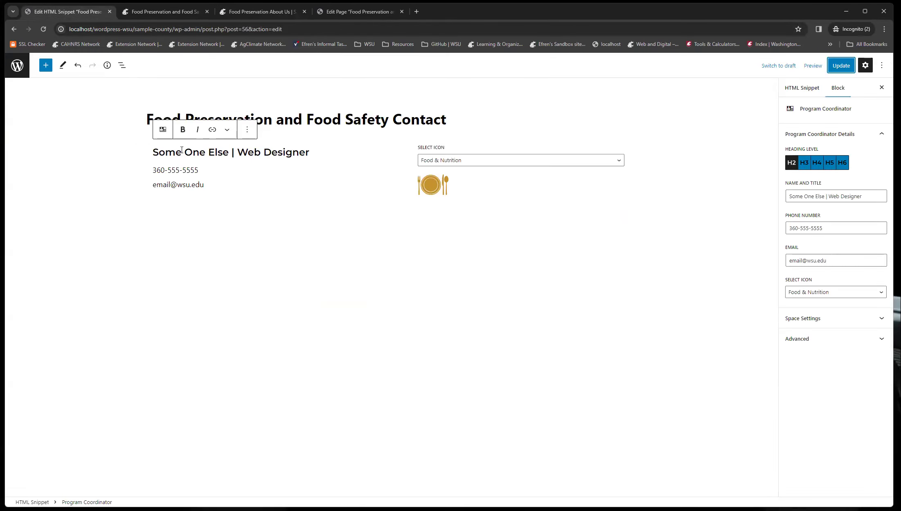
left_click(822, 326)
left_click(860, 358)
scroll(864, 454, "down", 5)
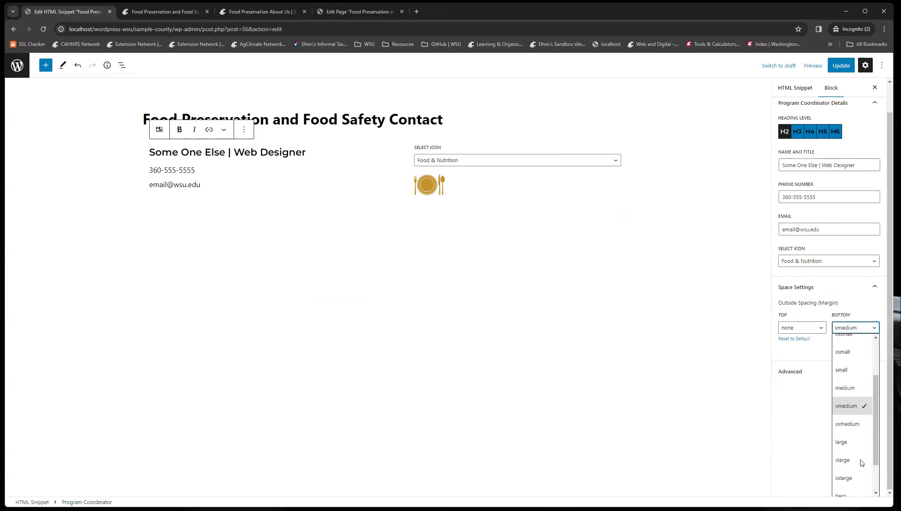
left_click(850, 422)
left_click(841, 66)
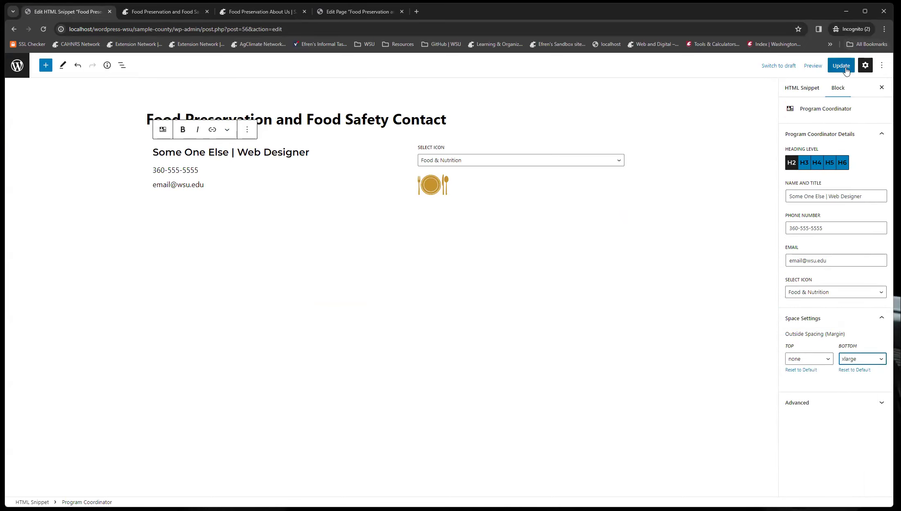
left_click(262, 12)
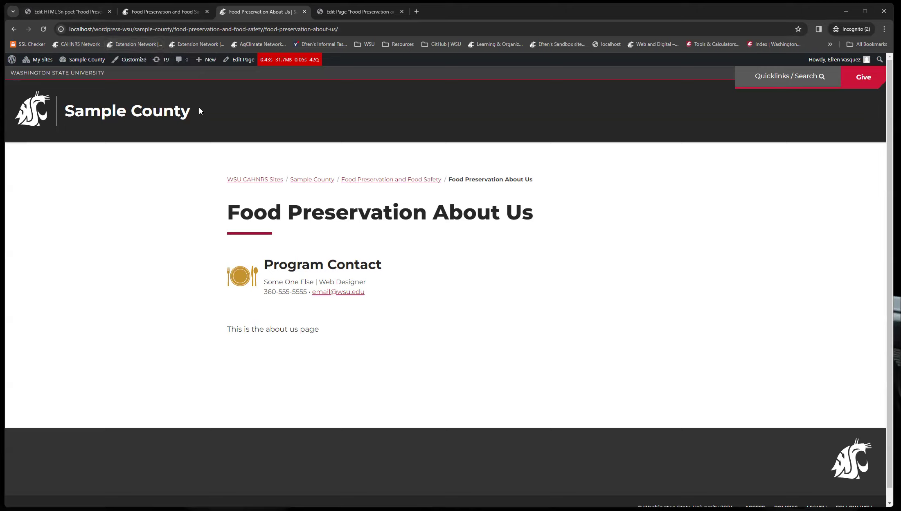
Add the paragraph "Here is more content on this page." below the snippet on the Food Preservation and Food Safety page and update it.
left_click(156, 15)
left_click(239, 59)
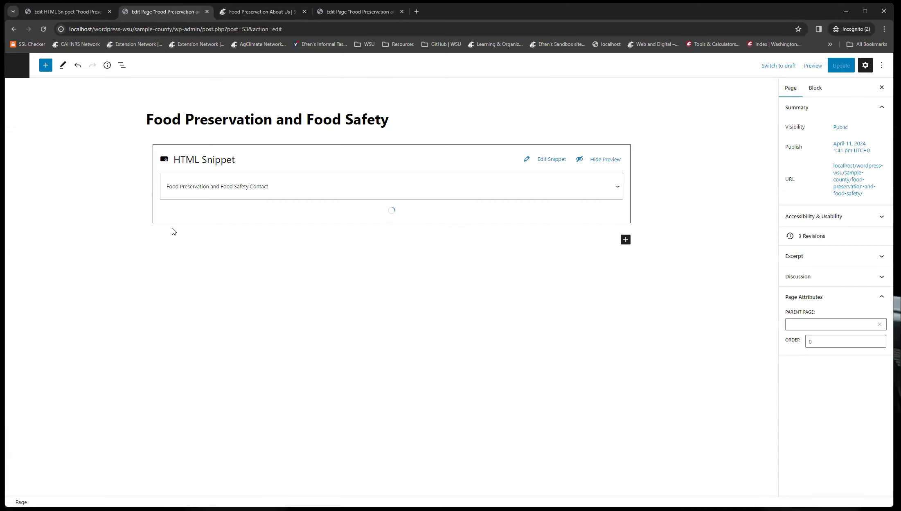
left_click(193, 245)
type("Here")
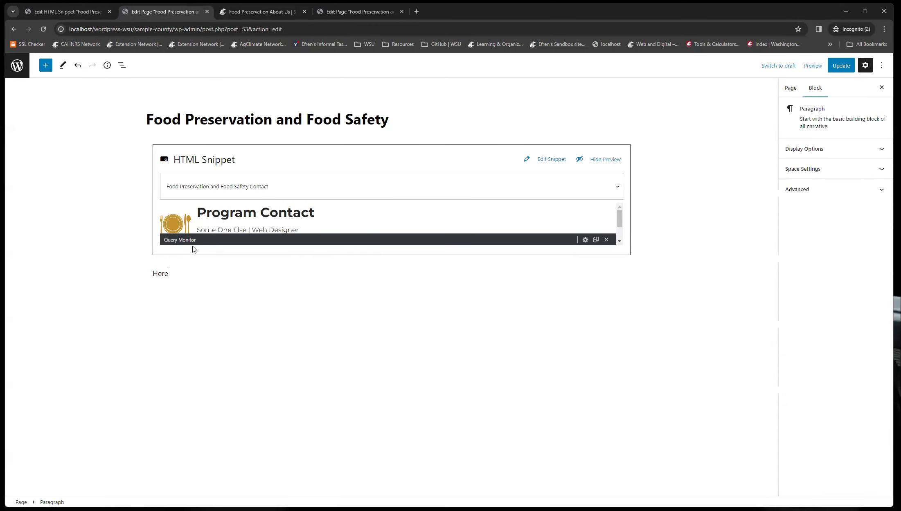
type(" is more content on this page.")
left_click(845, 59)
left_click(82, 482)
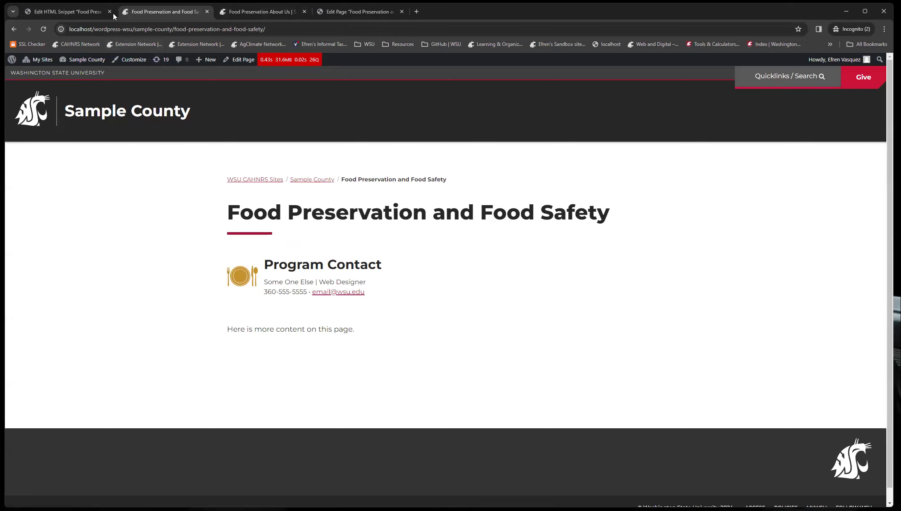
Compare the published pages with the snippet block's Space Settings in the snippet editor.
left_click(235, 12)
left_click(157, 14)
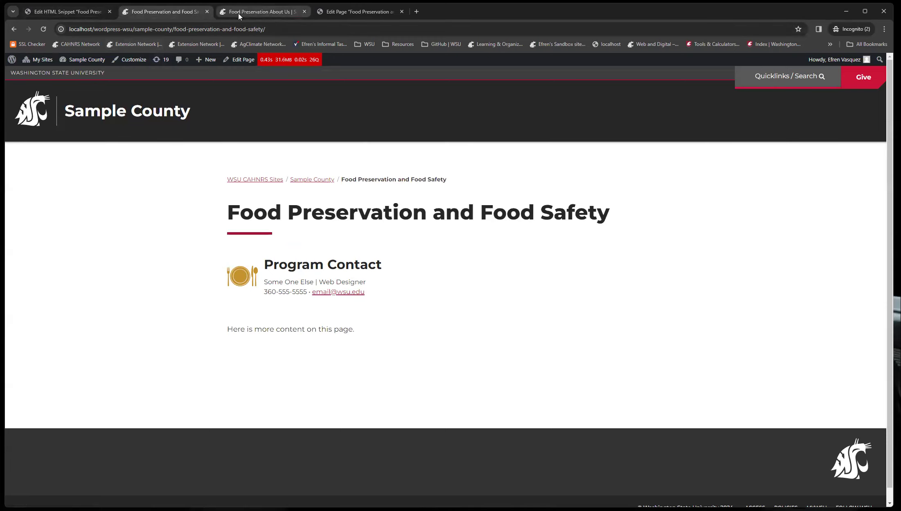
left_click(238, 14)
left_click(336, 13)
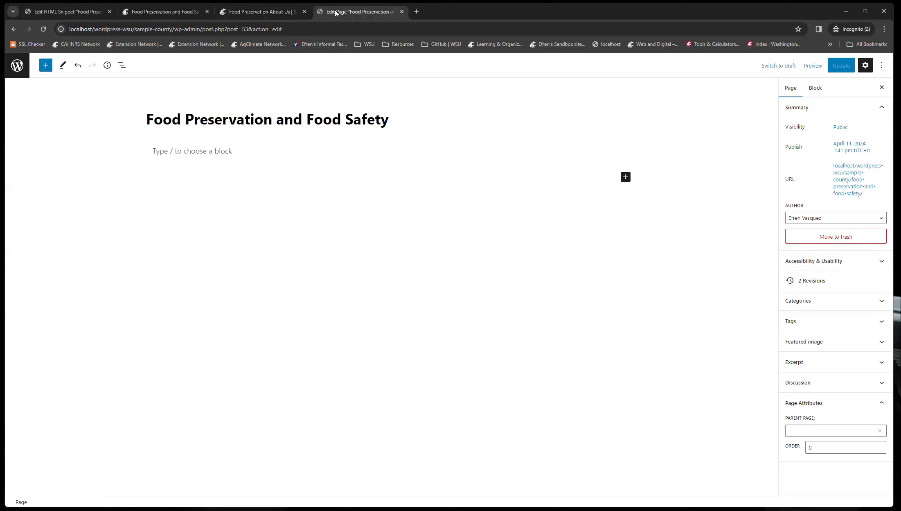
left_click(51, 12)
left_click(273, 309)
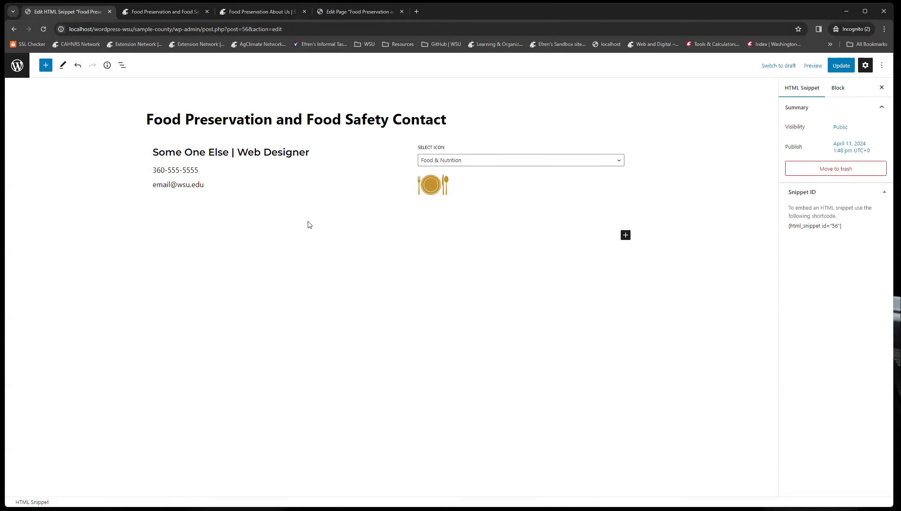
left_click(203, 154)
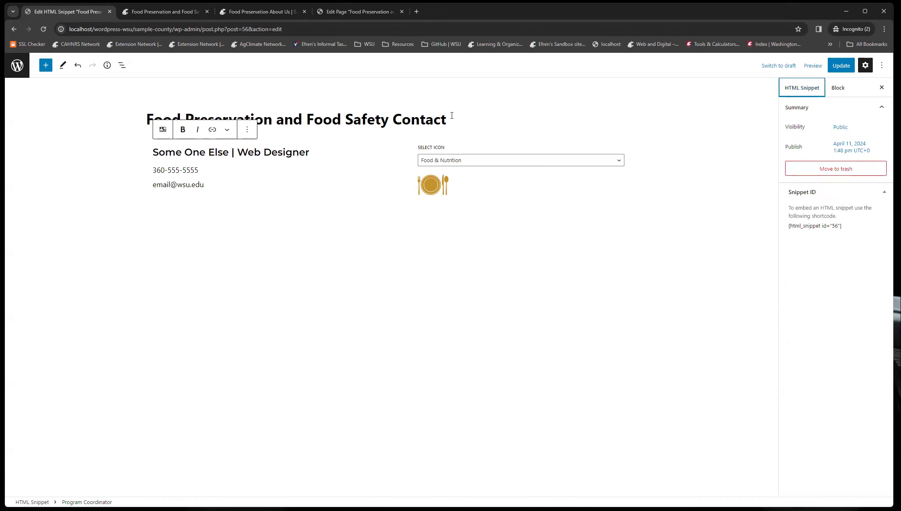
left_click(846, 89)
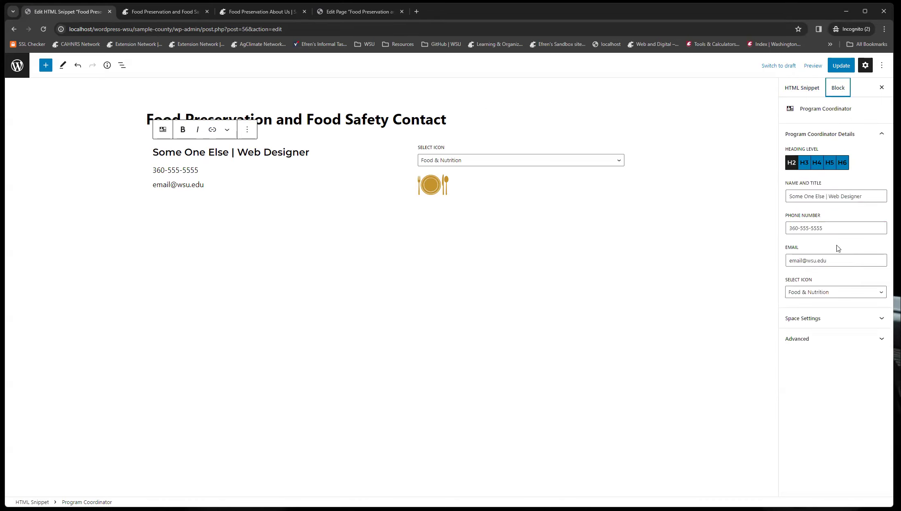
left_click(814, 324)
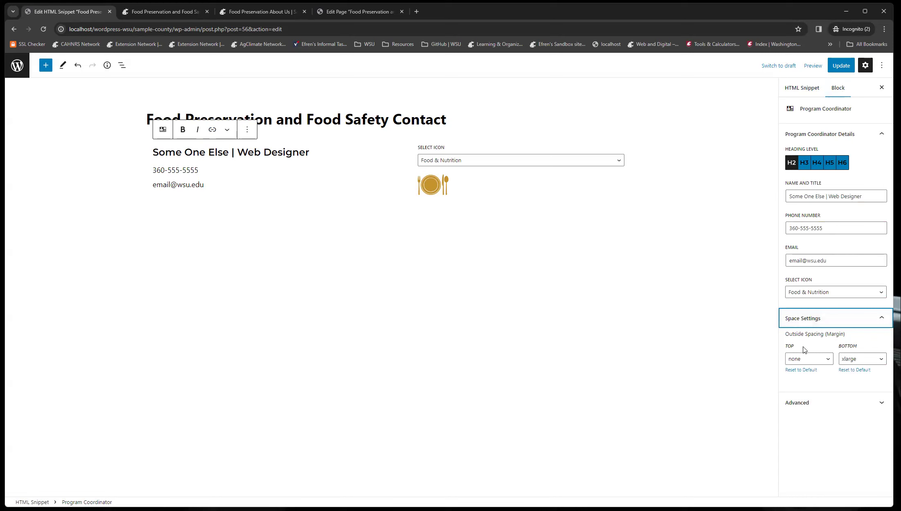
left_click(164, 11)
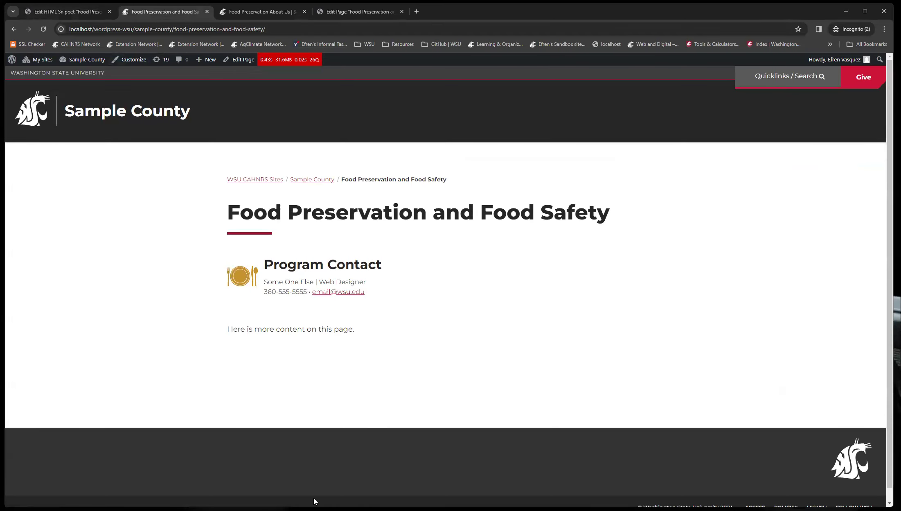
left_click(41, 16)
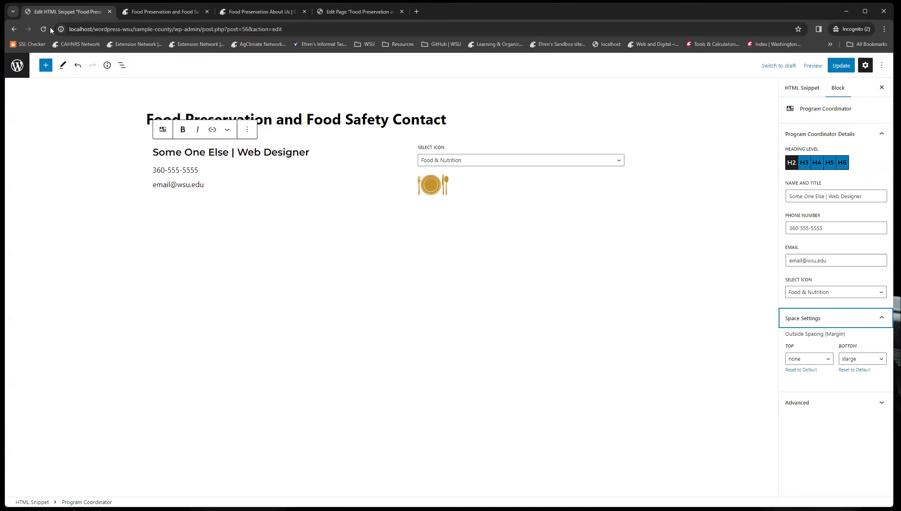